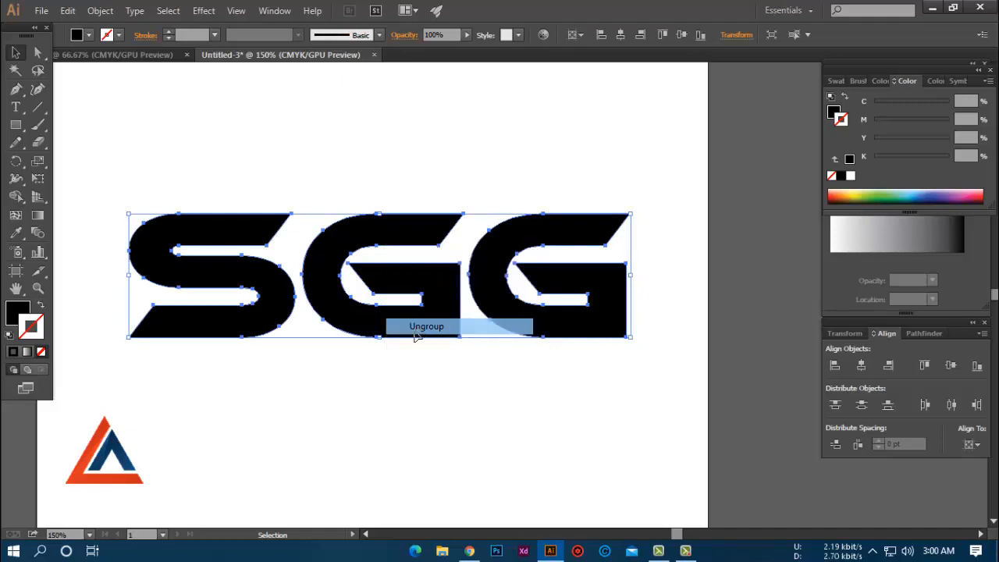
Move the middle G toward the S so that its curved back overlaps the right end of the S.
{"action": "left_click", "coordinate": [391, 355]}
{"action": "scroll", "coordinate": [391, 351], "scroll_direction": "up", "scroll_amount": 2}
{"action": "left_click_drag", "start_coordinate": [364, 379], "coordinate": [566, 417]}
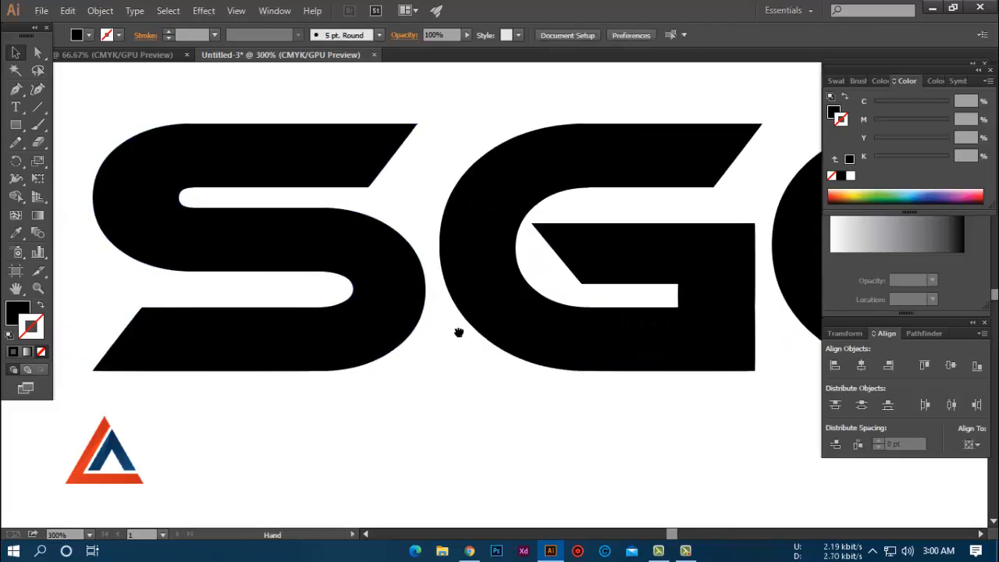
{"action": "key", "text": "v"}
{"action": "scroll", "coordinate": [471, 335], "scroll_direction": "up", "scroll_amount": 1}
{"action": "left_click_drag", "start_coordinate": [505, 303], "coordinate": [374, 319]}
{"action": "scroll", "coordinate": [457, 312], "scroll_direction": "down", "scroll_amount": 3}
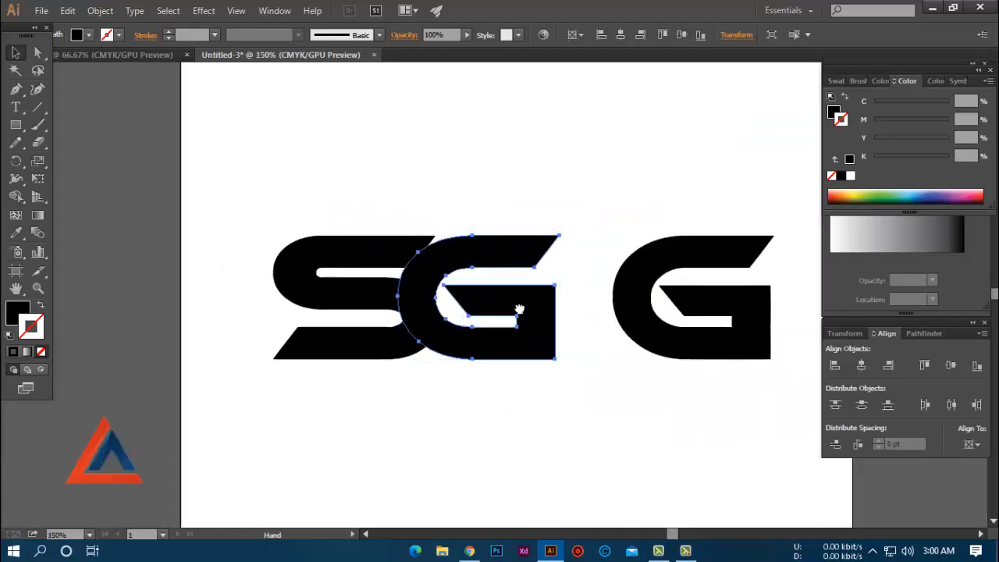
{"action": "left_click", "coordinate": [529, 323]}
Move the last G toward the middle G so that the two letters overlap like the S and the first G.
{"action": "scroll", "coordinate": [528, 323], "scroll_direction": "up", "scroll_amount": 3}
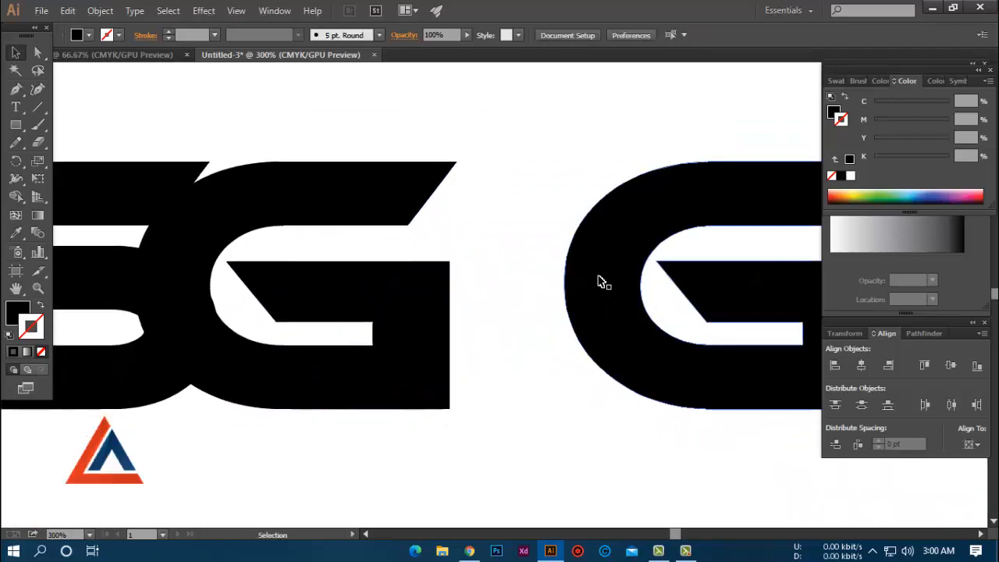
{"action": "left_click", "coordinate": [613, 273]}
{"action": "left_click_drag", "start_coordinate": [613, 273], "coordinate": [403, 293]}
{"action": "left_click", "coordinate": [476, 330]}
{"action": "scroll", "coordinate": [477, 330], "scroll_direction": "down", "scroll_amount": 3}
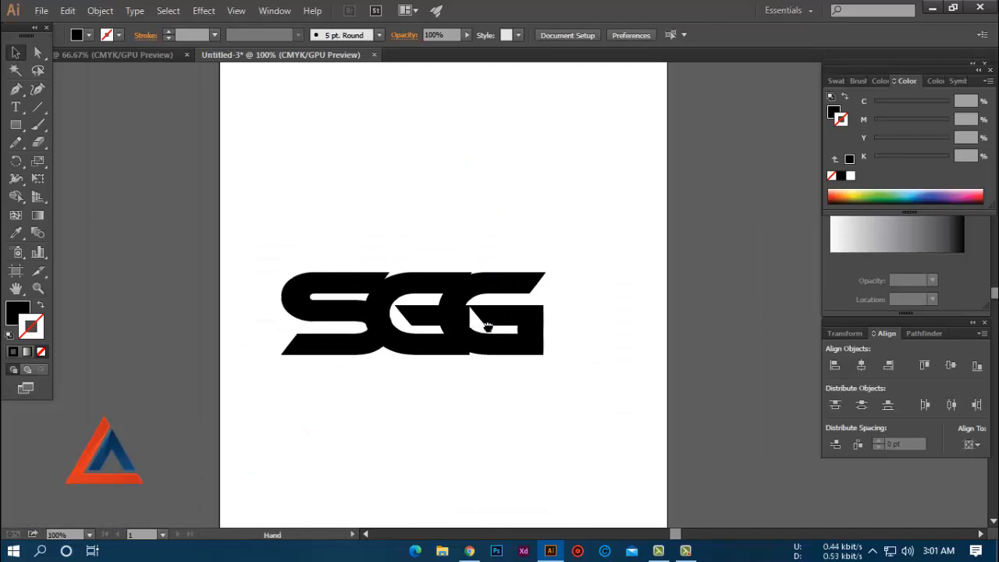
Create an offset path of the S at 5 pt with miter joins and a miter limit of 4.
{"action": "left_click_drag", "start_coordinate": [487, 325], "coordinate": [589, 348]}
{"action": "scroll", "coordinate": [550, 346], "scroll_direction": "up", "scroll_amount": 2}
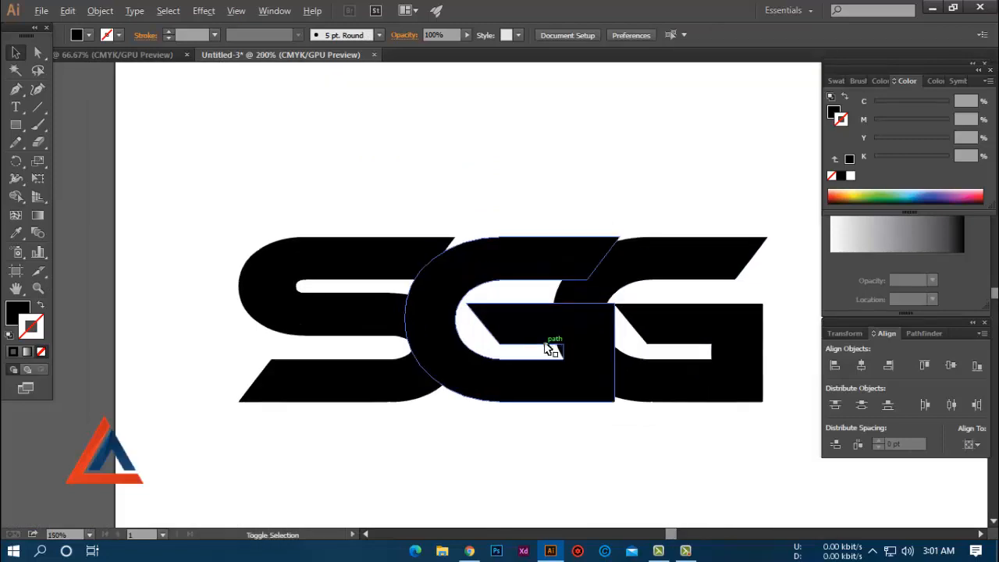
{"action": "left_click", "coordinate": [373, 267]}
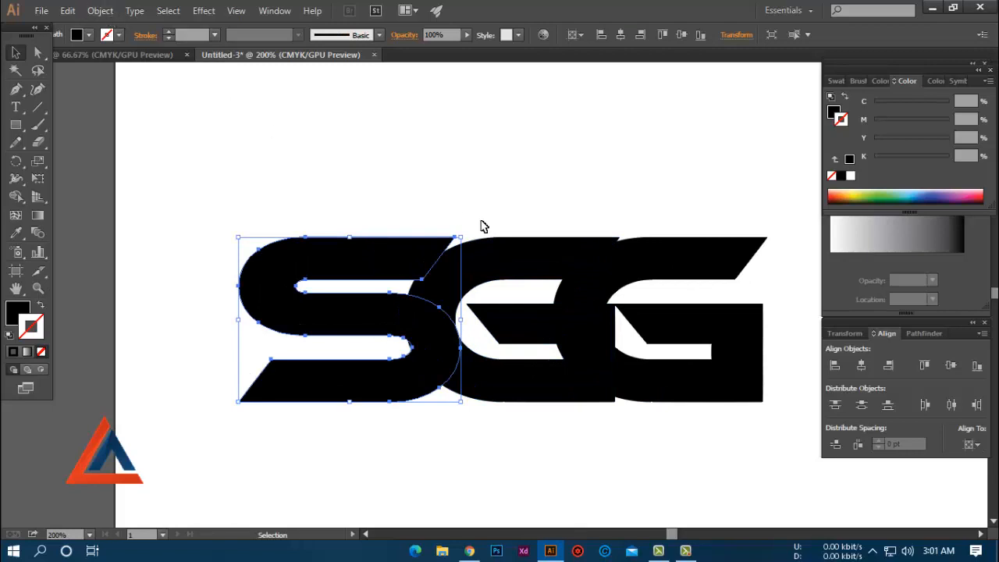
{"action": "scroll", "coordinate": [445, 226], "scroll_direction": "up", "scroll_amount": 3}
{"action": "scroll", "coordinate": [468, 125], "scroll_direction": "down", "scroll_amount": 1}
{"action": "left_click_drag", "start_coordinate": [479, 170], "coordinate": [455, 202]}
{"action": "left_click", "coordinate": [100, 11]}
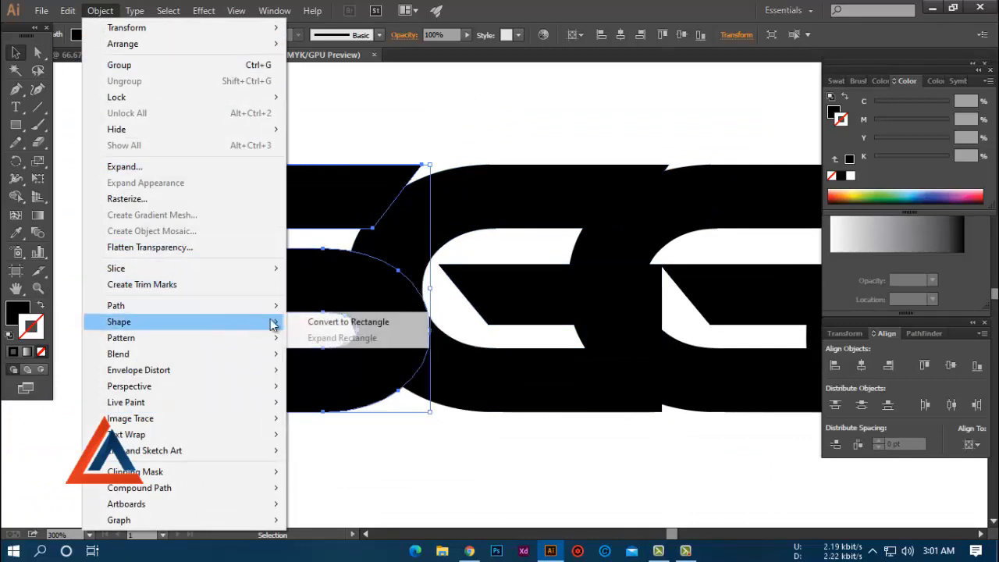
{"action": "mouse_move", "coordinate": [172, 308]}
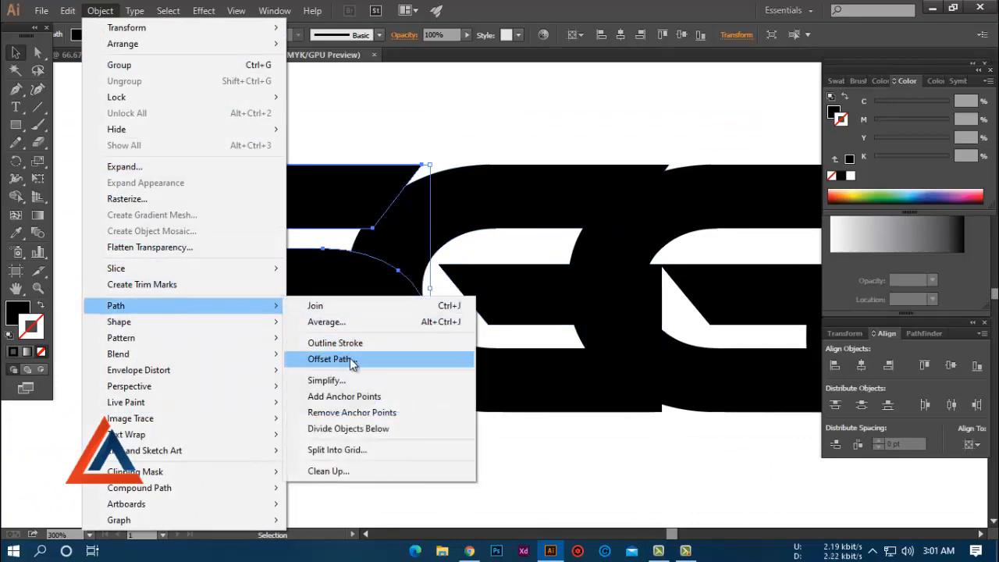
{"action": "left_click", "coordinate": [438, 371]}
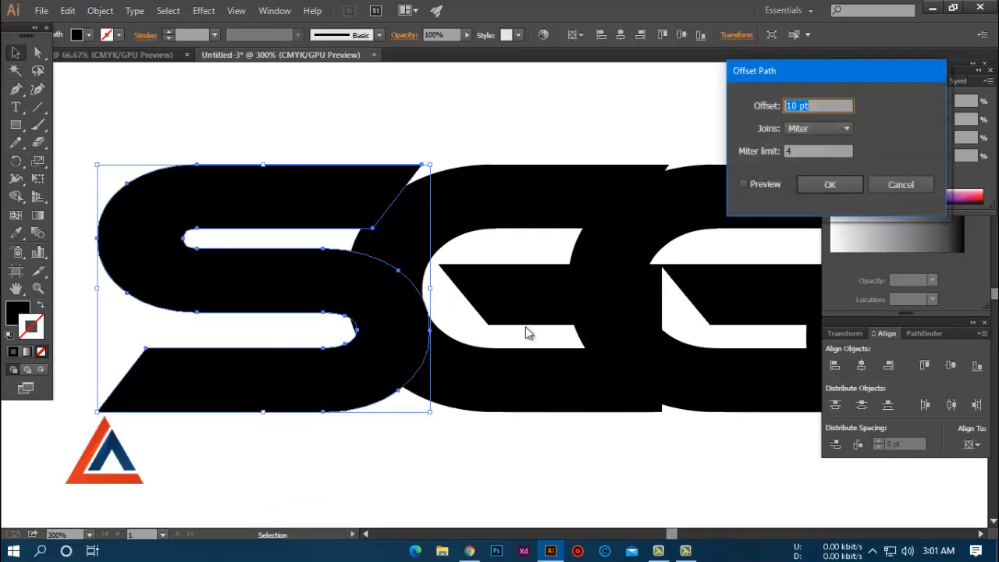
{"action": "left_click", "coordinate": [743, 184]}
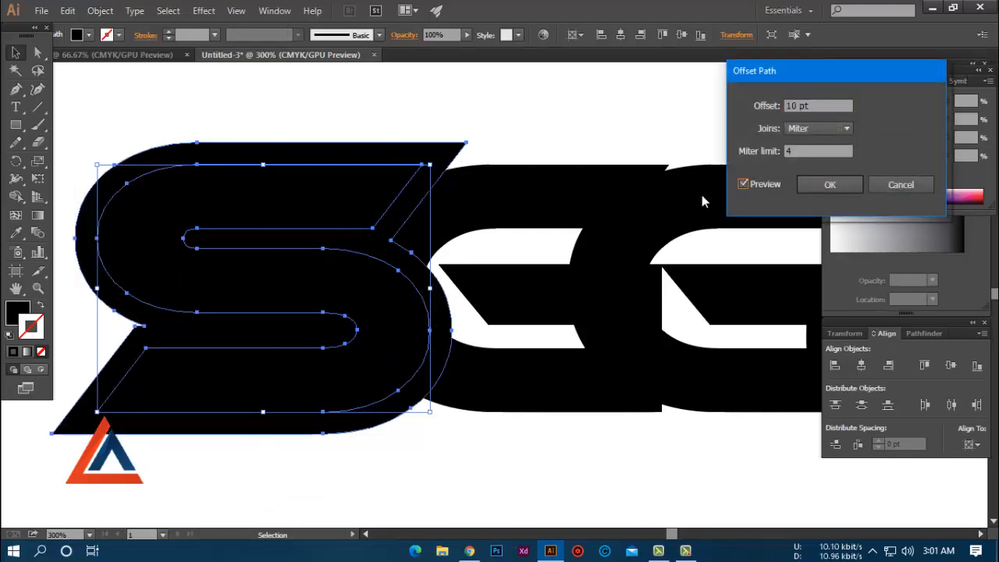
{"action": "type", "text": "5"}
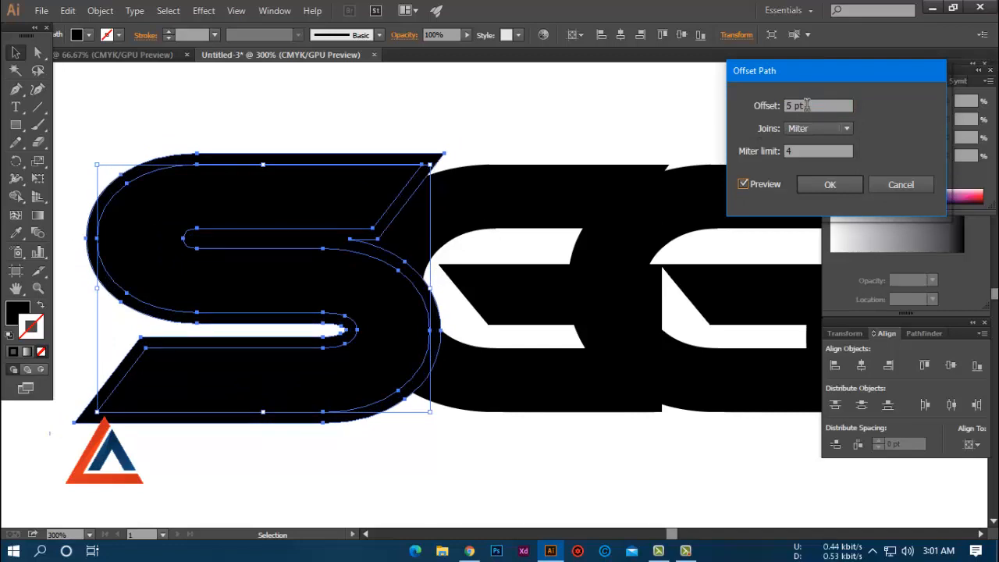
{"action": "left_click", "coordinate": [829, 185]}
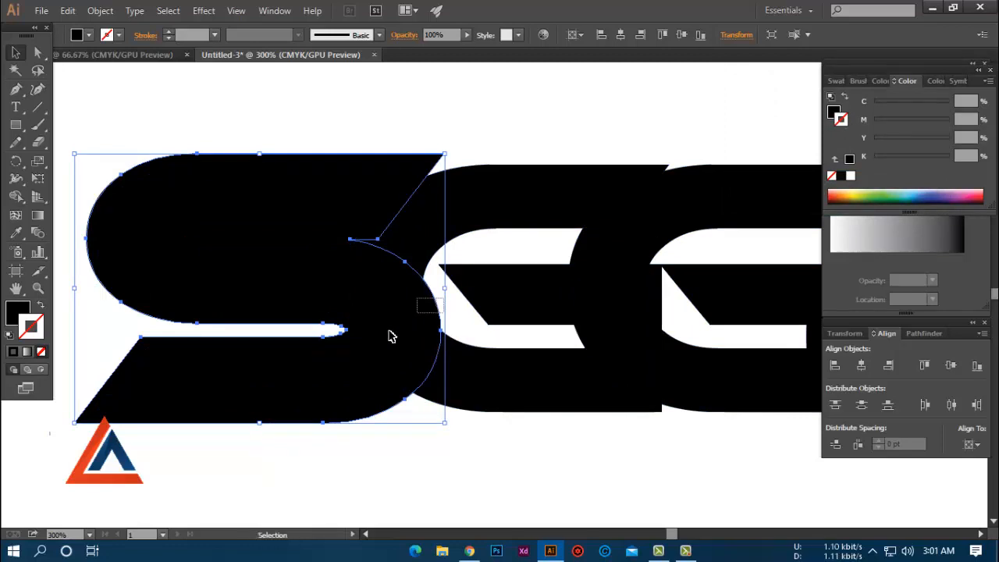
Divide the S, its offset outline and the middle G with Pathfinder, and ungroup the resulting pieces.
{"action": "left_click", "coordinate": [339, 363]}
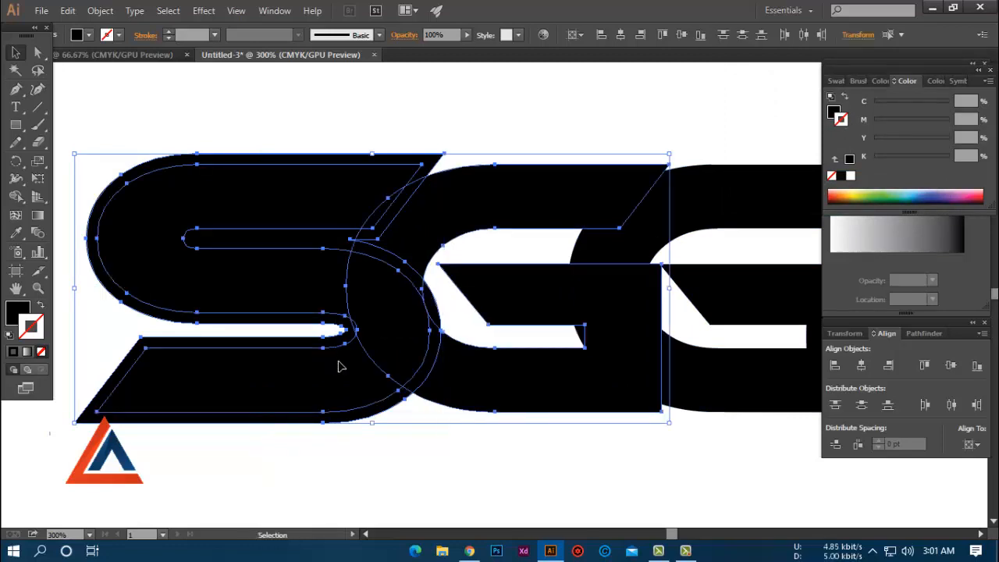
{"action": "left_click", "coordinate": [921, 334]}
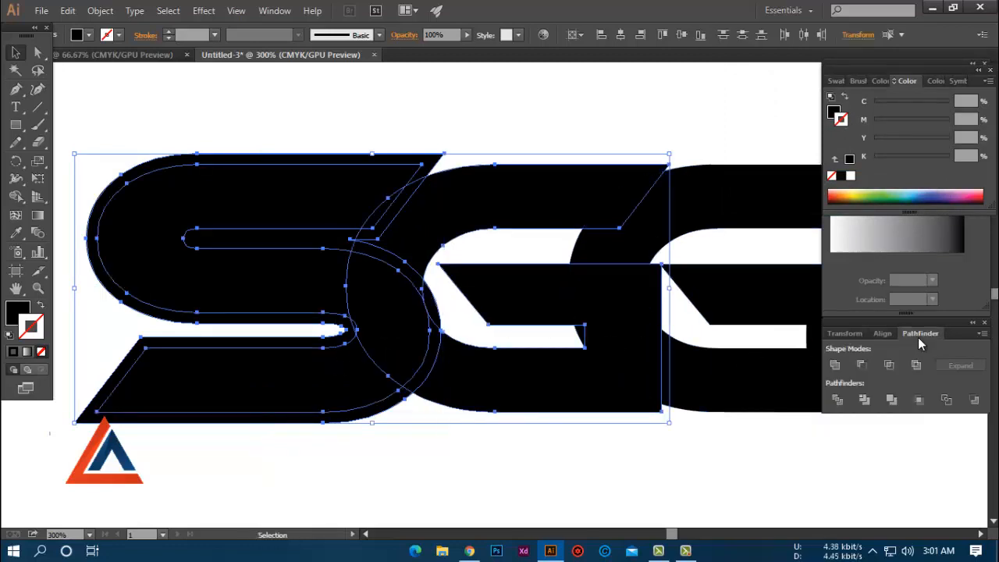
{"action": "left_click", "coordinate": [837, 400]}
{"action": "right_click", "coordinate": [376, 258]}
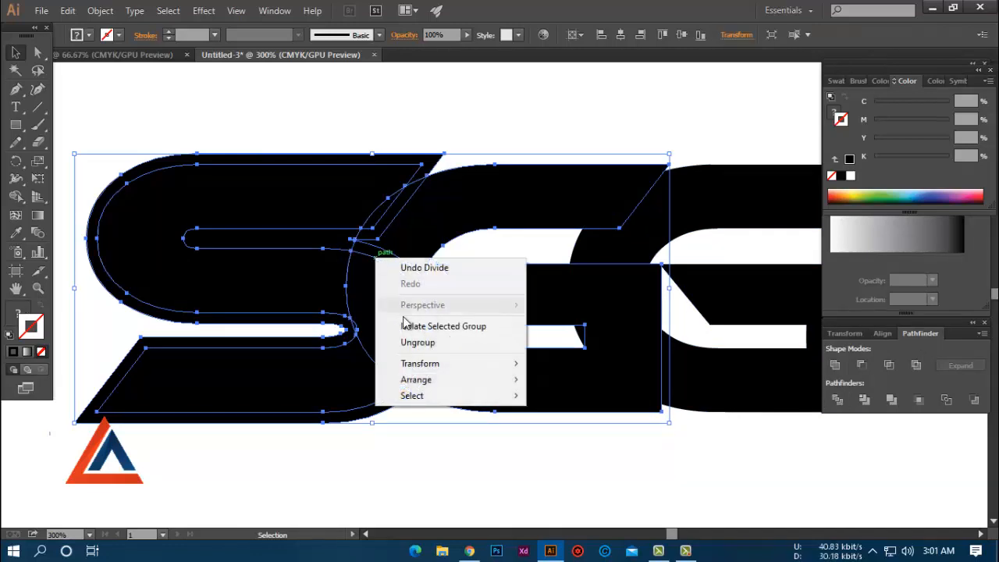
{"action": "left_click", "coordinate": [417, 341]}
{"action": "key", "text": "ctrl+shift+a"}
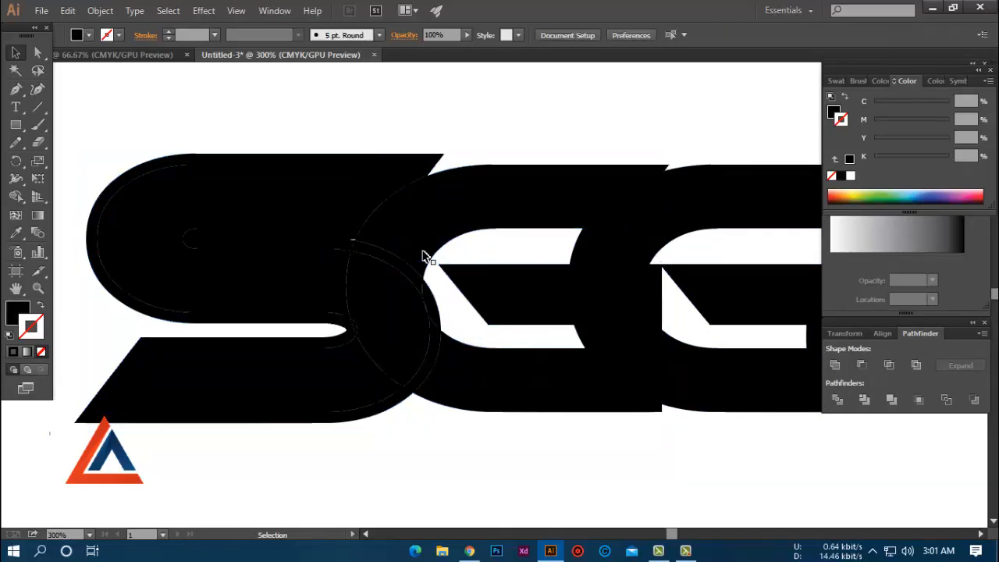
Delete the offset sliver crossing the middle G's upper curve and the surplus offset outline around the S.
{"action": "left_click", "coordinate": [373, 251]}
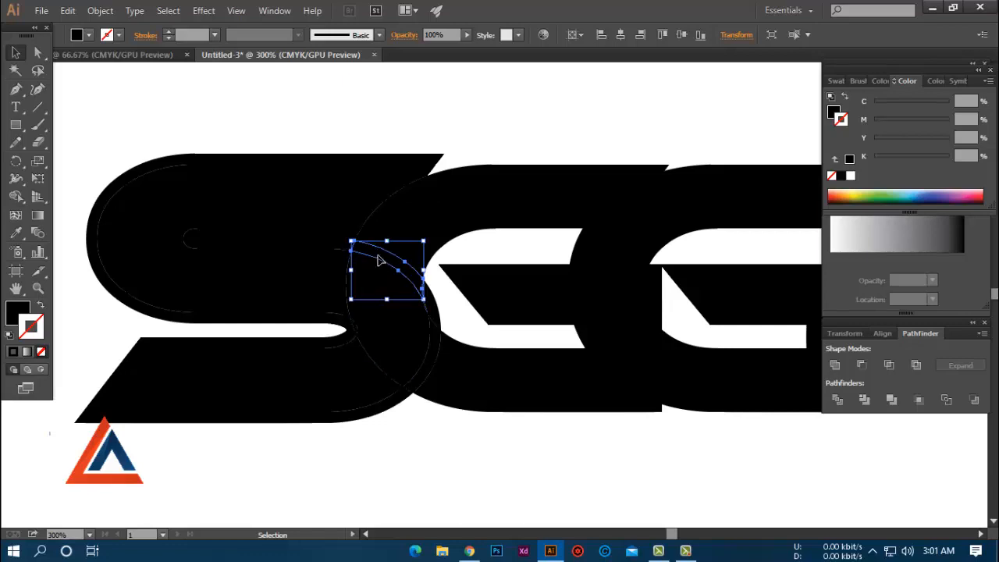
{"action": "key", "text": "Delete"}
{"action": "left_click", "coordinate": [346, 247]}
{"action": "key", "text": "Delete"}
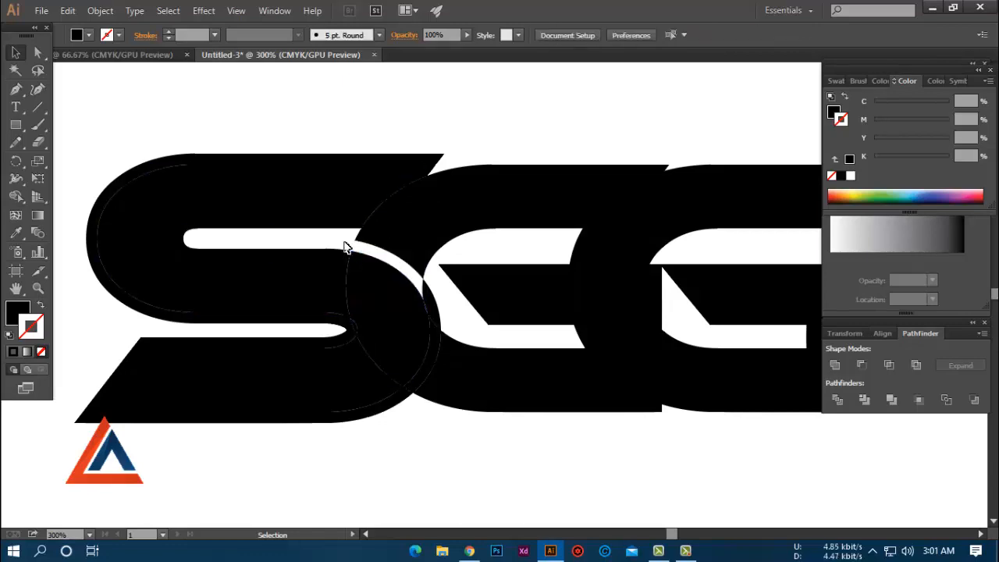
{"action": "left_click", "coordinate": [350, 334]}
{"action": "key", "text": "Delete"}
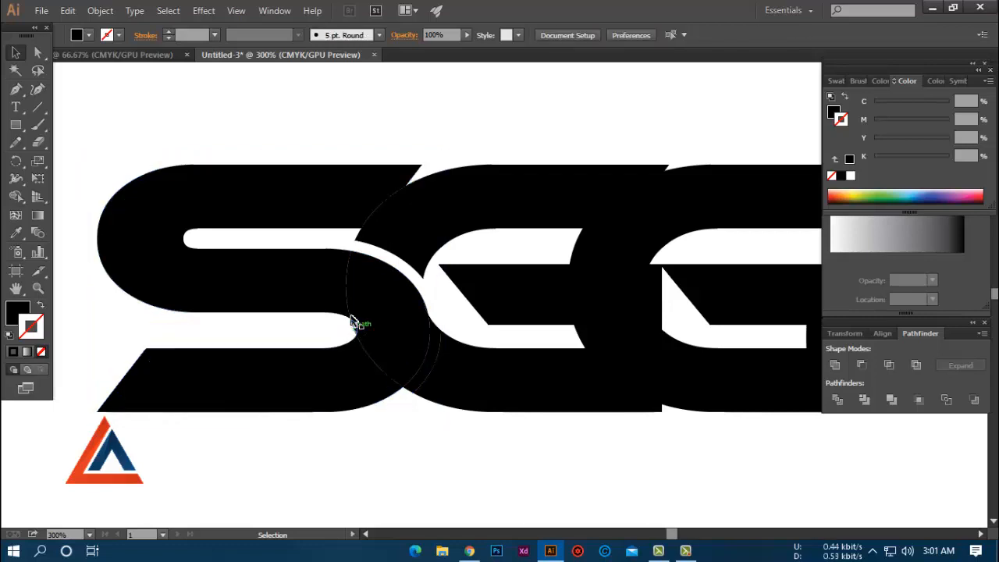
Unite the upper S, the overlap pieces and the lower part of the middle G into one continuous shape.
{"action": "left_click", "coordinate": [440, 359]}
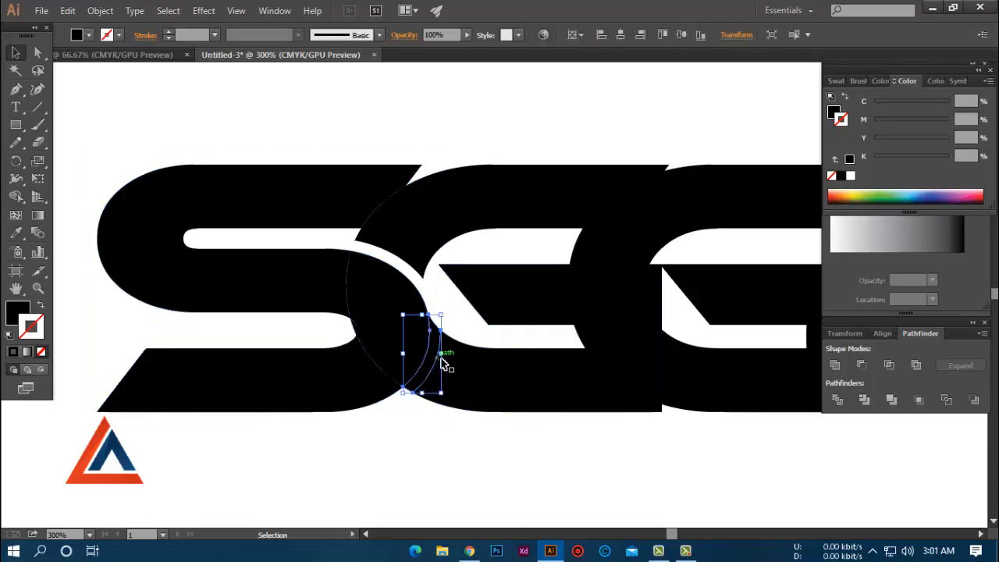
{"action": "left_click", "coordinate": [427, 337], "text": "shift"}
{"action": "left_click", "coordinate": [349, 308], "text": "shift"}
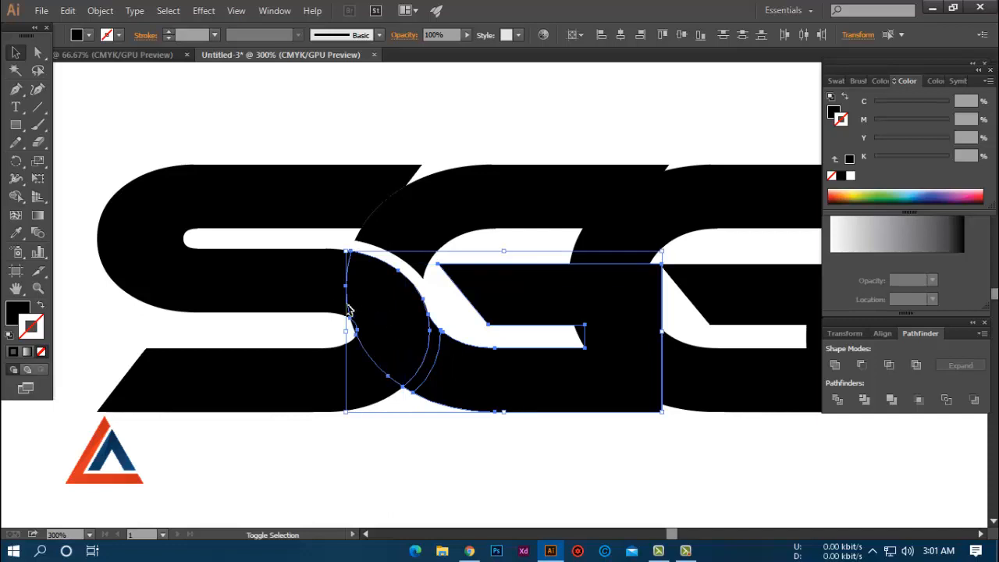
{"action": "left_click", "coordinate": [327, 302], "text": "shift"}
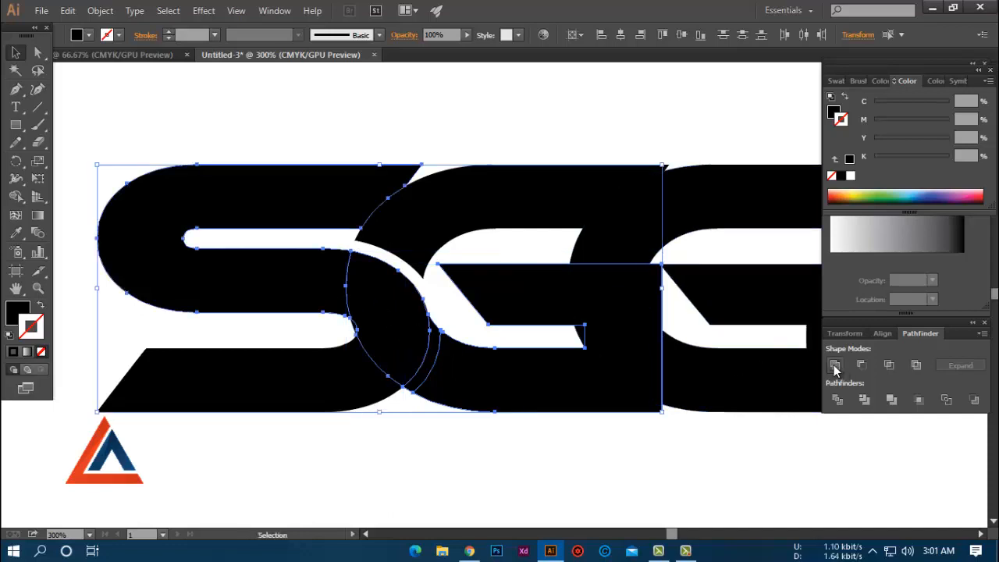
{"action": "left_click", "coordinate": [461, 118]}
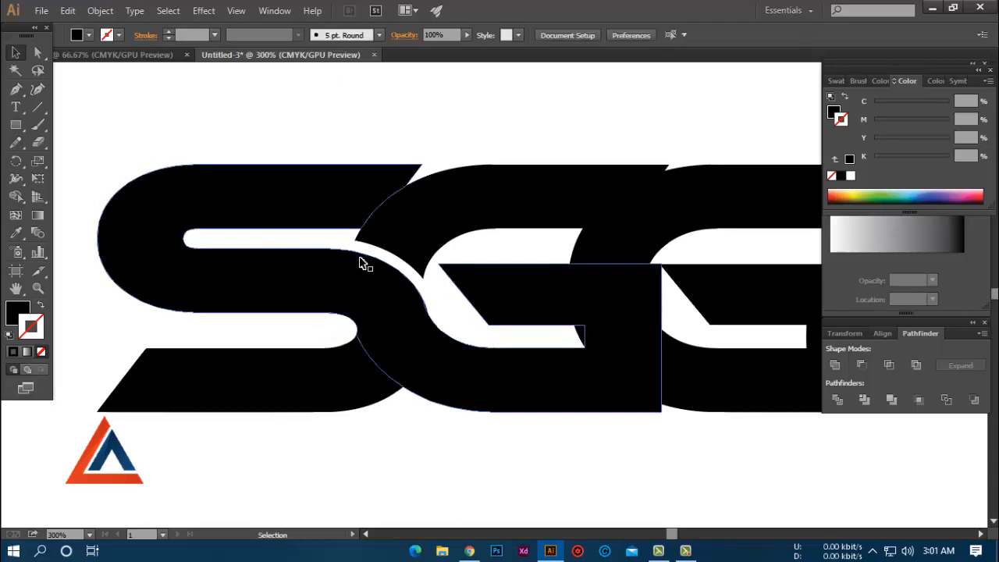
Unite the small leftover pieces beside the S's upper tip with the middle G's upper arm.
{"action": "left_click", "coordinate": [383, 204]}
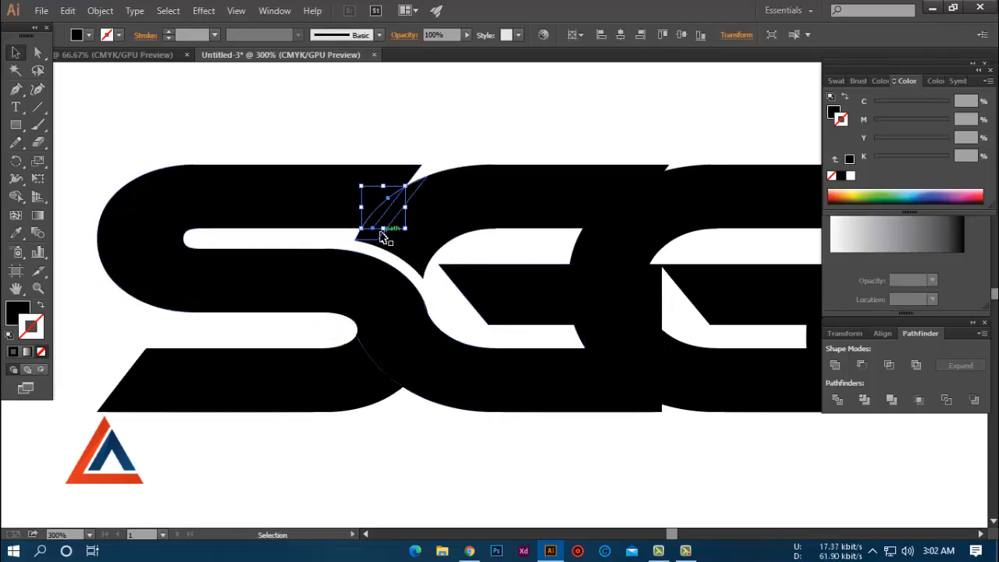
{"action": "scroll", "coordinate": [387, 220], "scroll_direction": "up", "scroll_amount": 3}
{"action": "left_click", "coordinate": [784, 357], "text": "shift"}
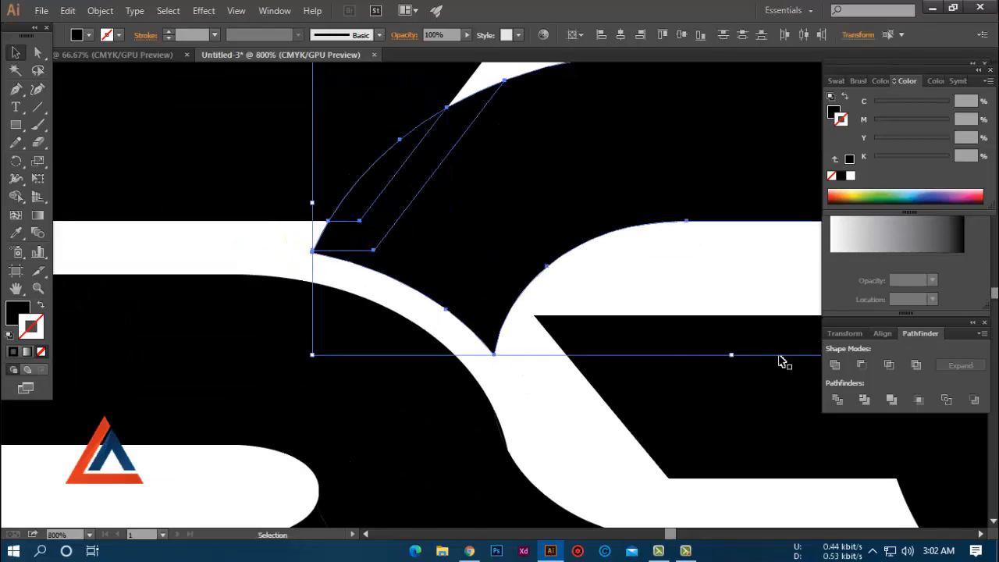
{"action": "left_click", "coordinate": [834, 364]}
{"action": "scroll", "coordinate": [555, 315], "scroll_direction": "down", "scroll_amount": 3}
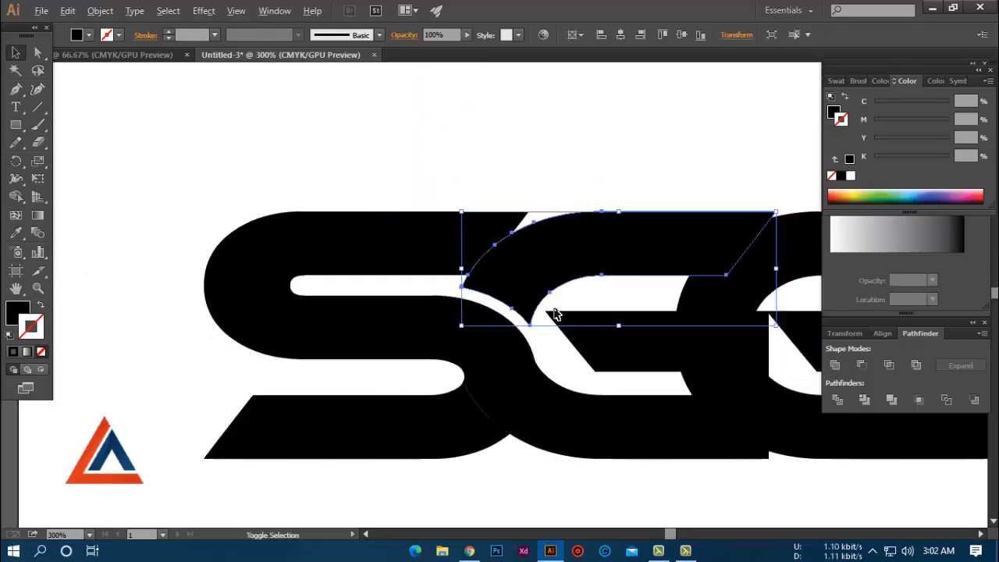
{"action": "left_click", "coordinate": [590, 297]}
{"action": "scroll", "coordinate": [590, 297], "scroll_direction": "down", "scroll_amount": 2}
{"action": "scroll", "coordinate": [500, 294], "scroll_direction": "up", "scroll_amount": 3}
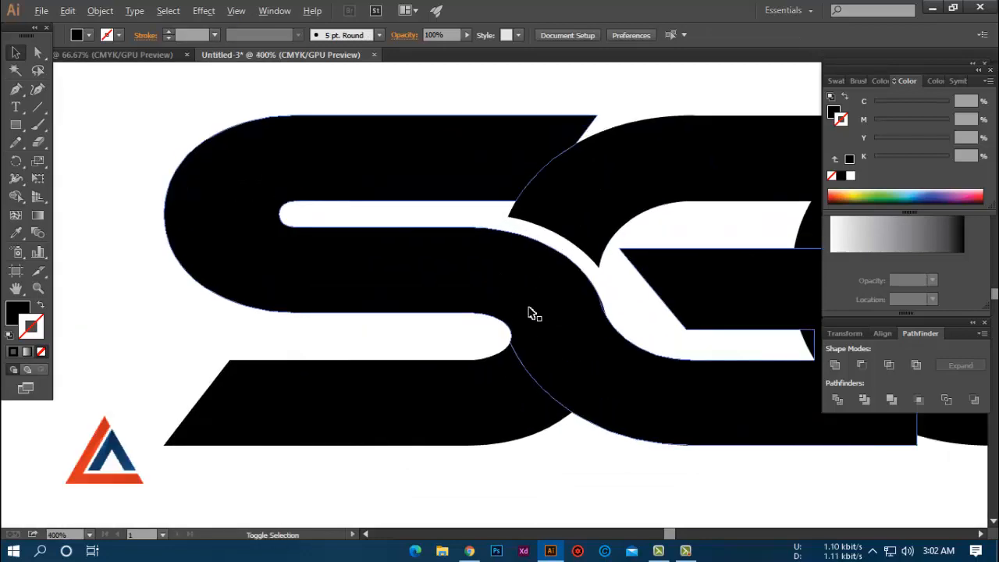
Create a 5 pt offset path with miter joins around the united S and lower G shape.
{"action": "left_click", "coordinate": [537, 319]}
{"action": "left_click_drag", "start_coordinate": [477, 254], "coordinate": [352, 219]}
{"action": "scroll", "coordinate": [374, 238], "scroll_direction": "down", "scroll_amount": 1}
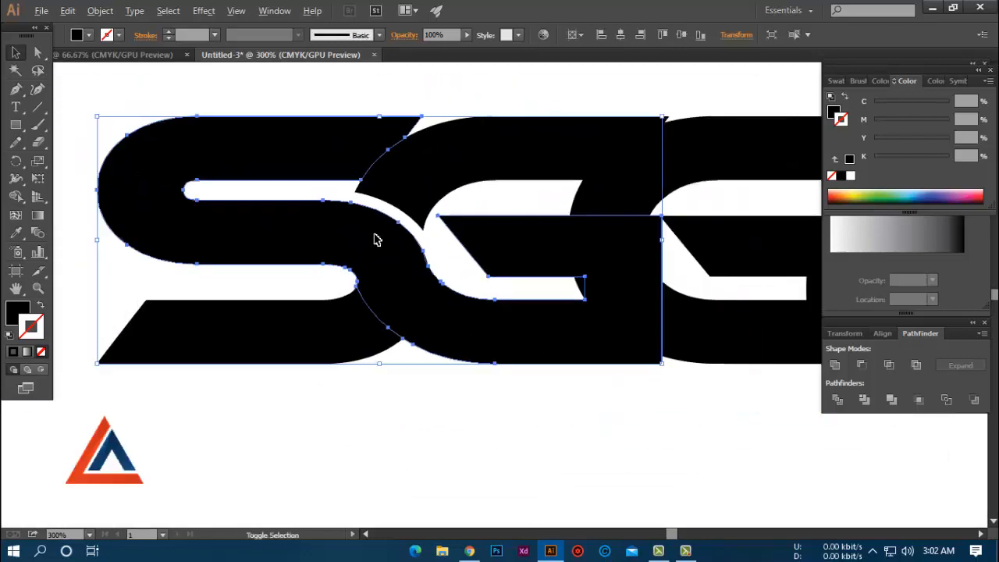
{"action": "left_click", "coordinate": [100, 10]}
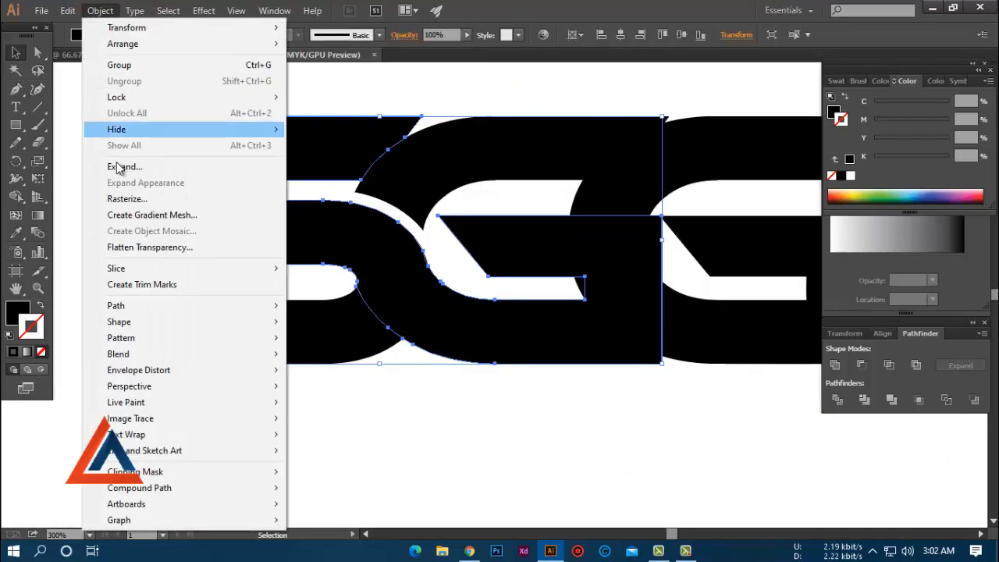
{"action": "mouse_move", "coordinate": [143, 312]}
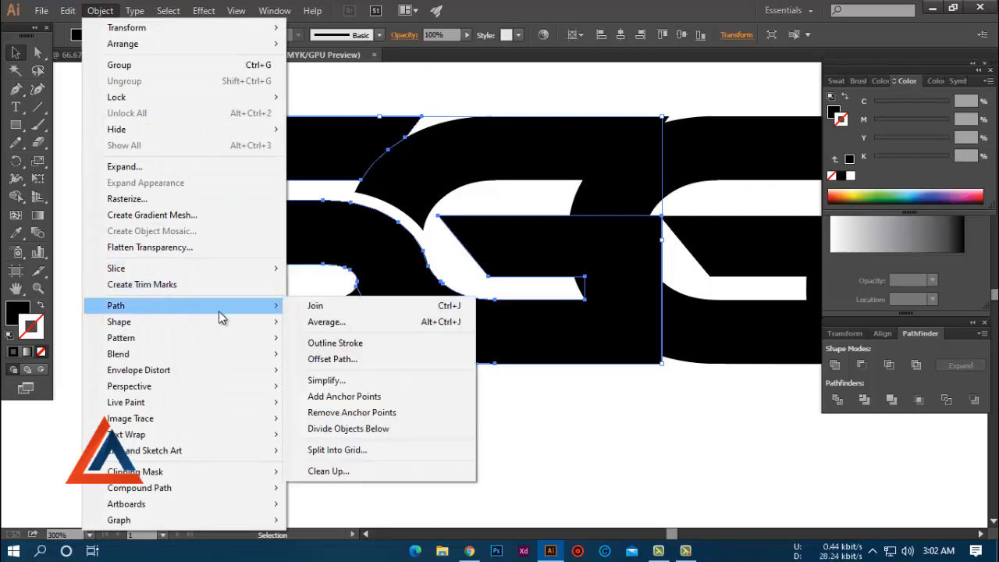
{"action": "left_click", "coordinate": [343, 359]}
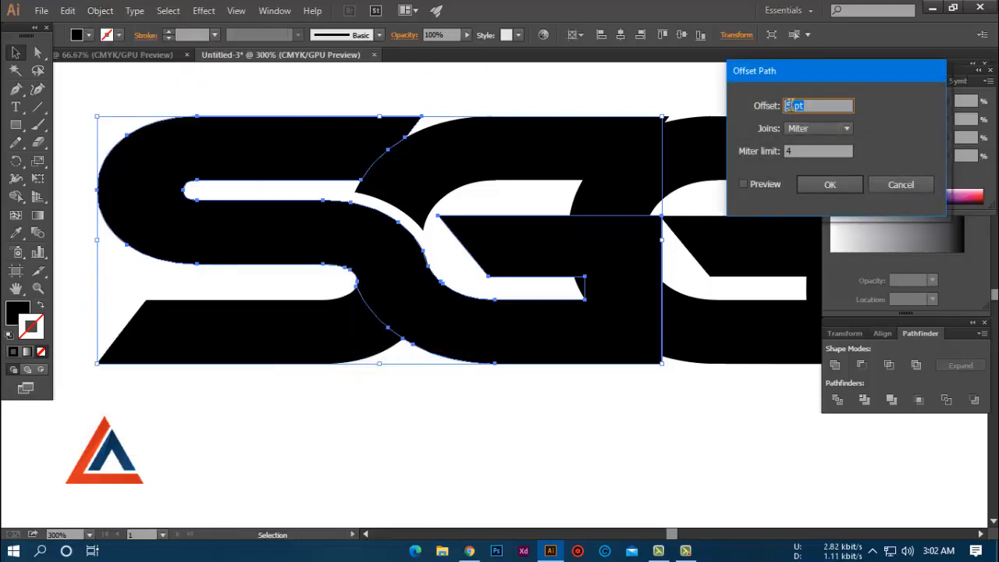
{"action": "left_click", "coordinate": [744, 184]}
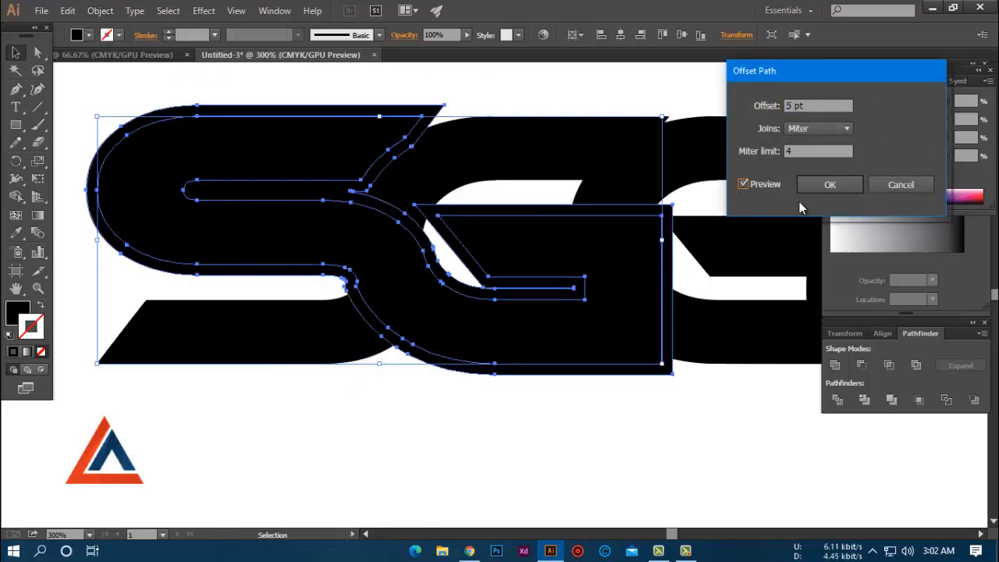
{"action": "left_click", "coordinate": [829, 184]}
Divide the new offset outline and the S's lower stroke with Pathfinder, and ungroup the pieces.
{"action": "left_click", "coordinate": [339, 332], "text": "shift"}
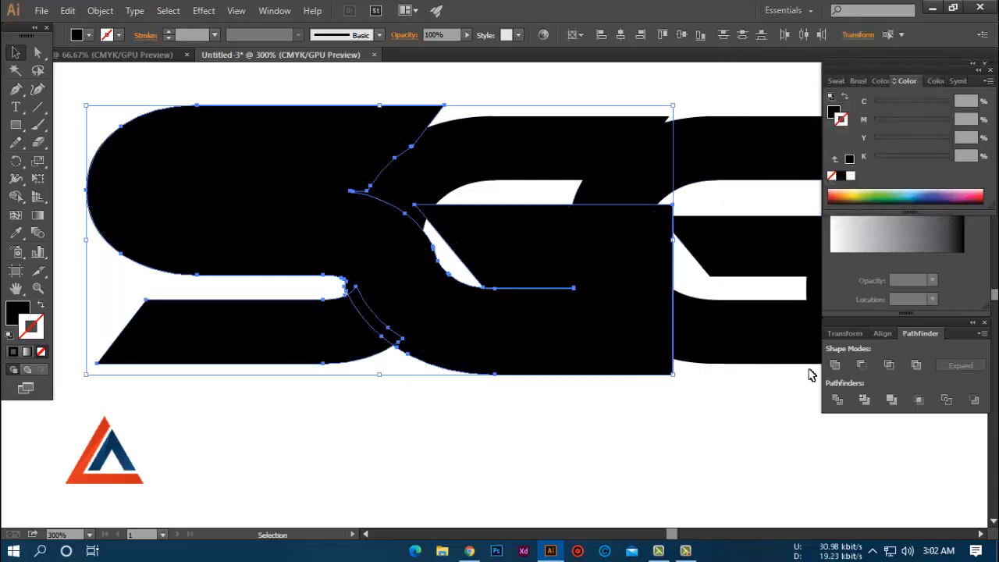
{"action": "left_click", "coordinate": [837, 402]}
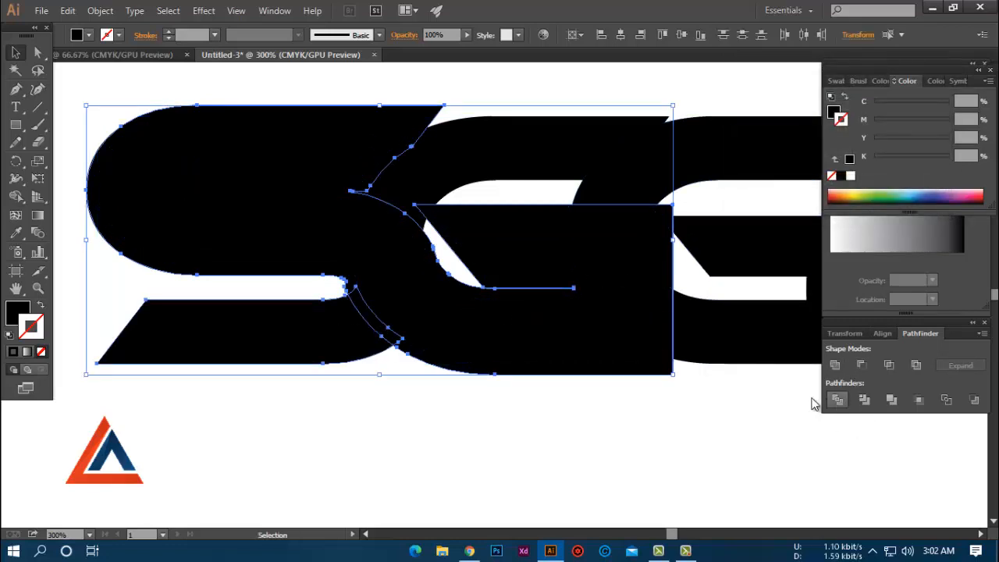
{"action": "right_click", "coordinate": [364, 314]}
{"action": "left_click", "coordinate": [417, 400]}
{"action": "left_click", "coordinate": [380, 345]}
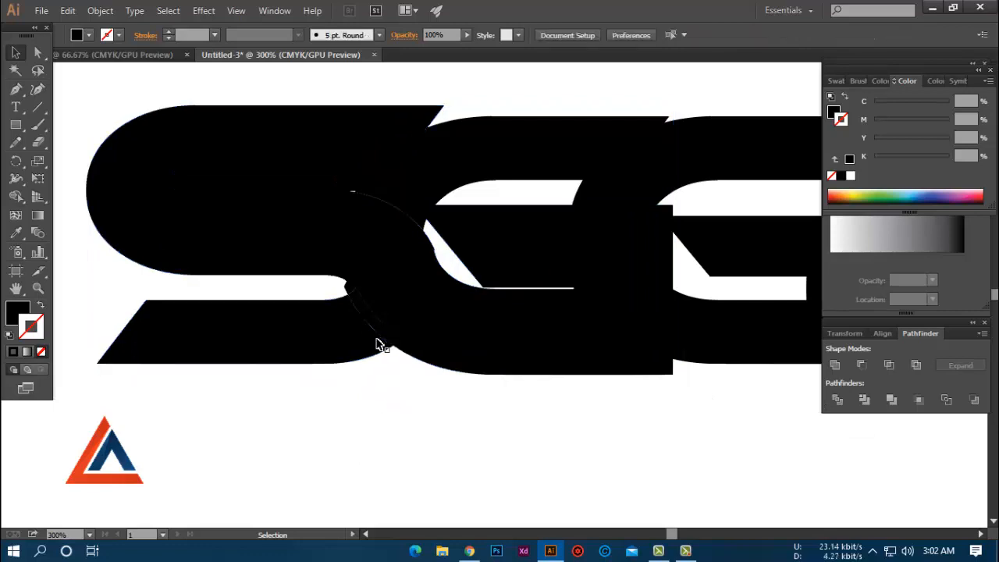
Delete the leftover offset pieces around the united S and lower G shape, leaving a gap at the S's lower stroke.
{"action": "key", "text": "ctrl+z"}
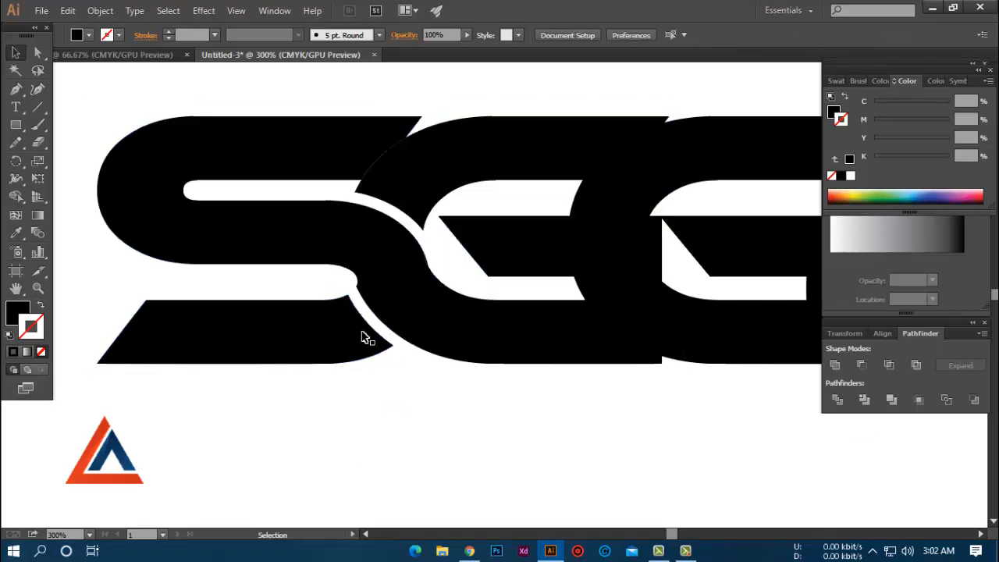
{"action": "left_click_drag", "start_coordinate": [457, 227], "coordinate": [342, 320]}
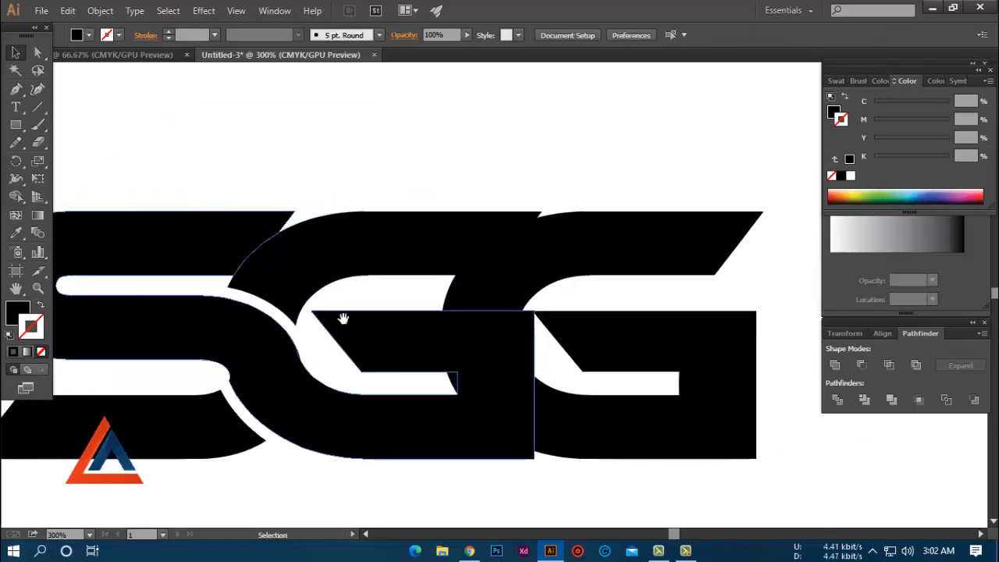
Try to reshape the S's upper tip by moving its anchor point beside the middle G, and undo the move.
{"action": "left_click", "coordinate": [252, 227]}
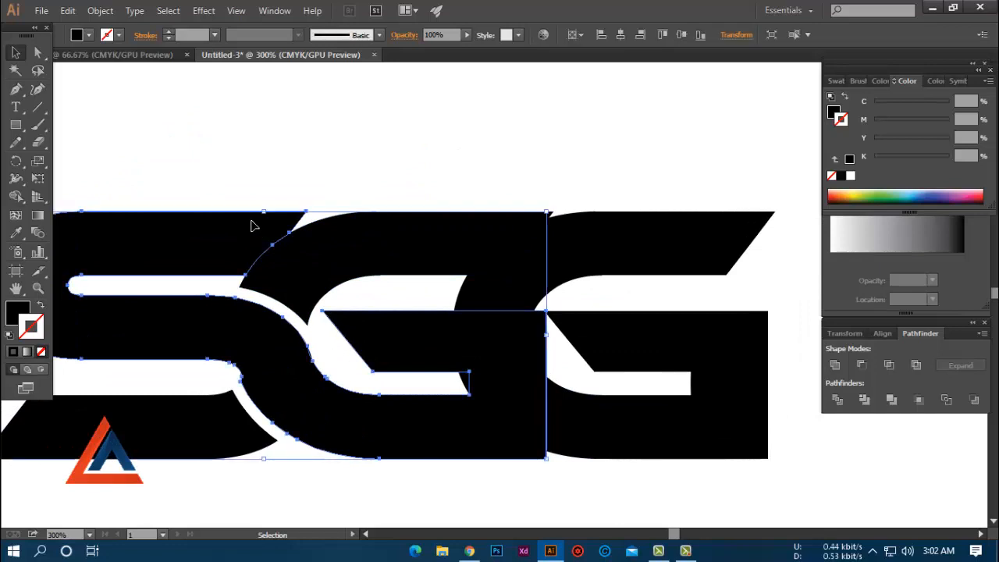
{"action": "left_click", "coordinate": [39, 52]}
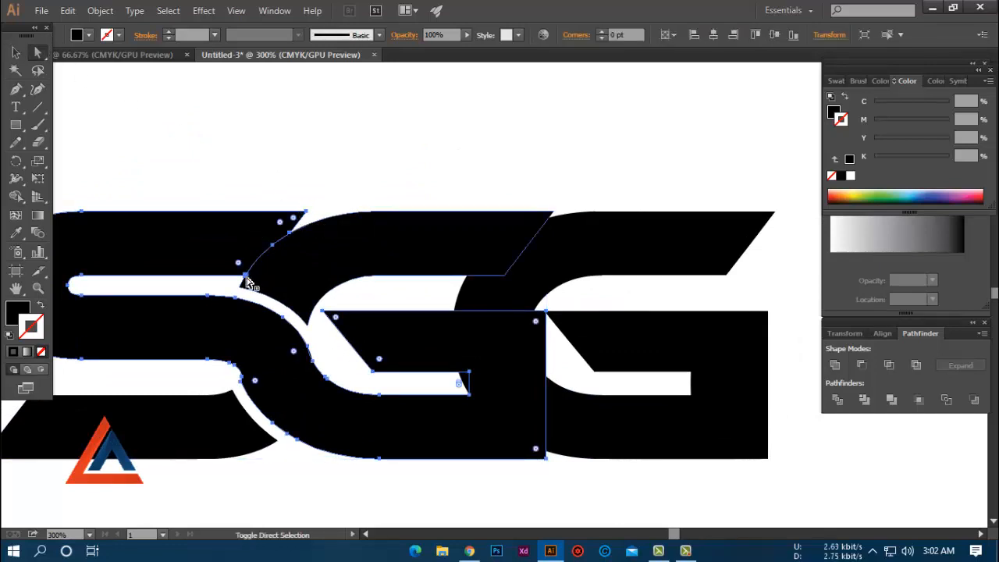
{"action": "left_click", "coordinate": [209, 182]}
{"action": "left_click", "coordinate": [306, 215]}
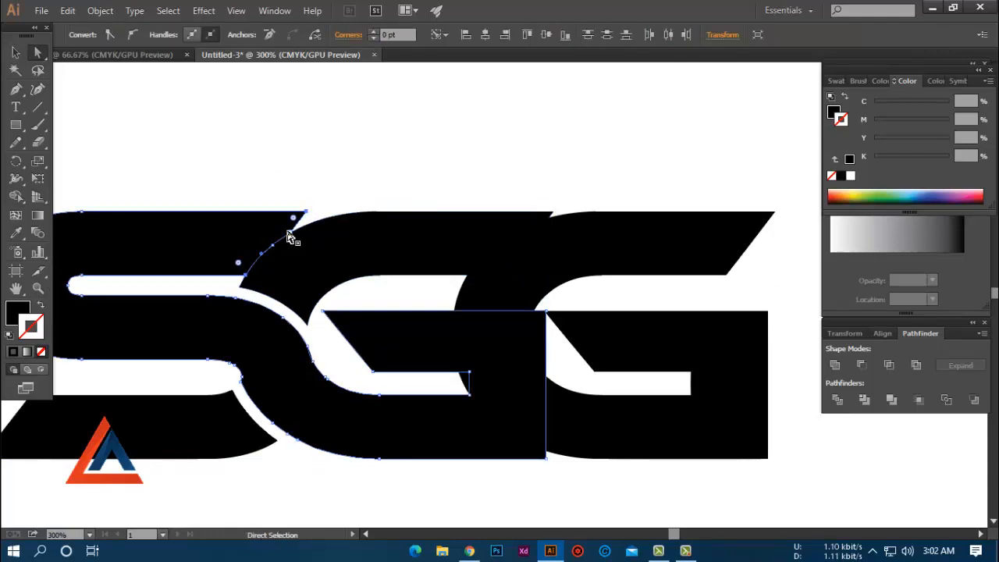
{"action": "left_click_drag", "start_coordinate": [290, 236], "coordinate": [301, 234]}
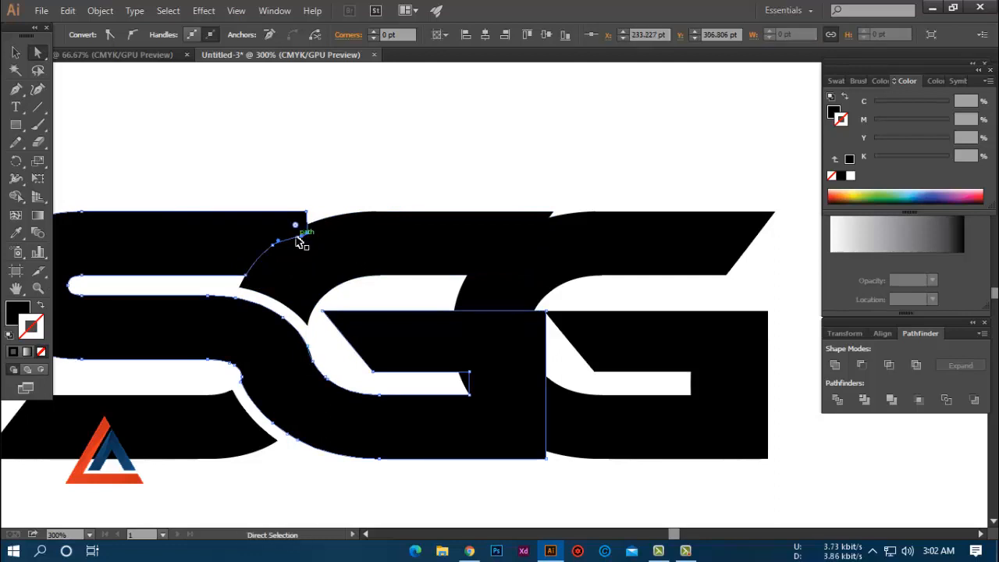
{"action": "key", "text": "ctrl"}
{"action": "left_click", "coordinate": [257, 161]}
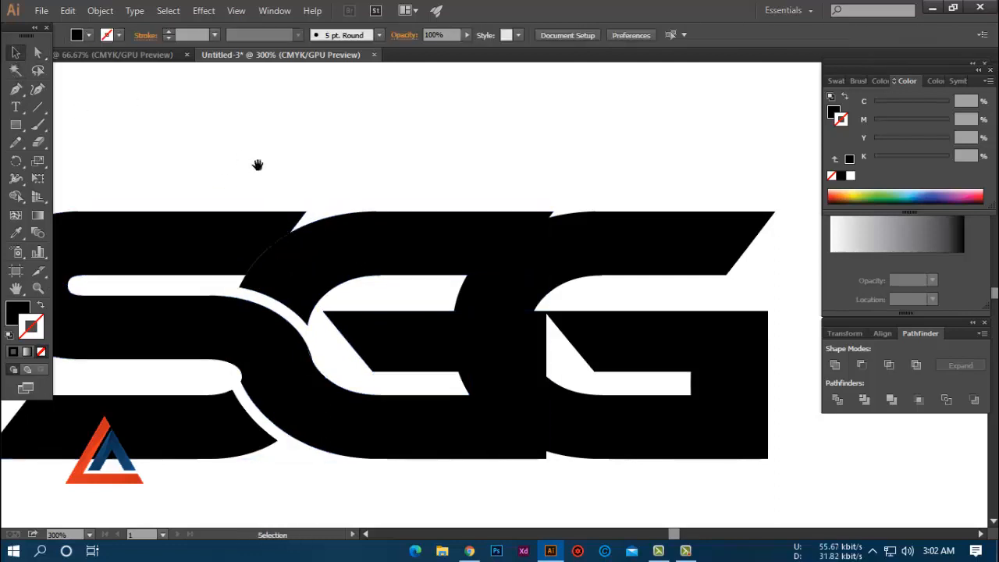
{"action": "left_click_drag", "start_coordinate": [256, 161], "coordinate": [367, 187]}
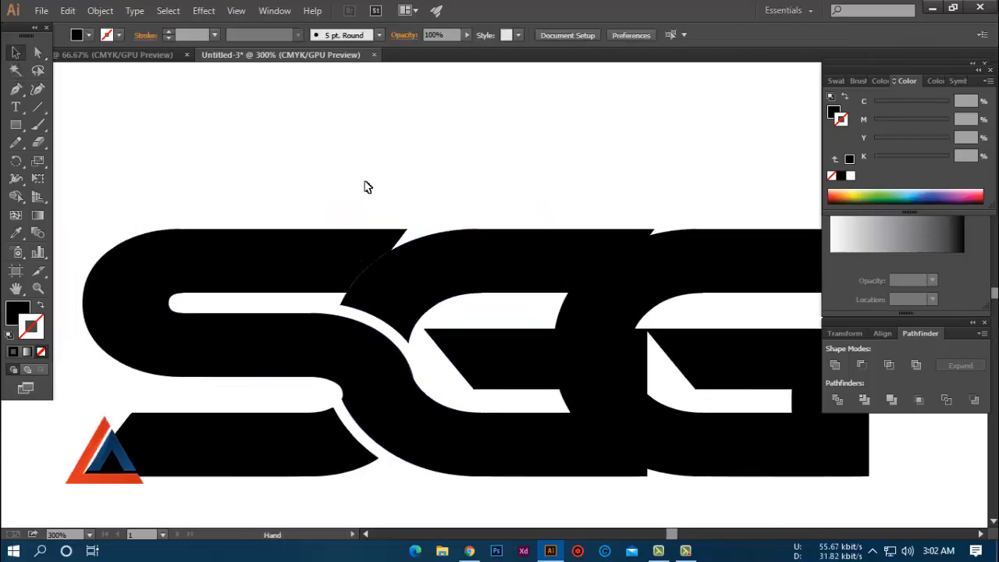
Create a 5 pt offset path with miter joins around the middle G's upper arm.
{"action": "left_click", "coordinate": [334, 266]}
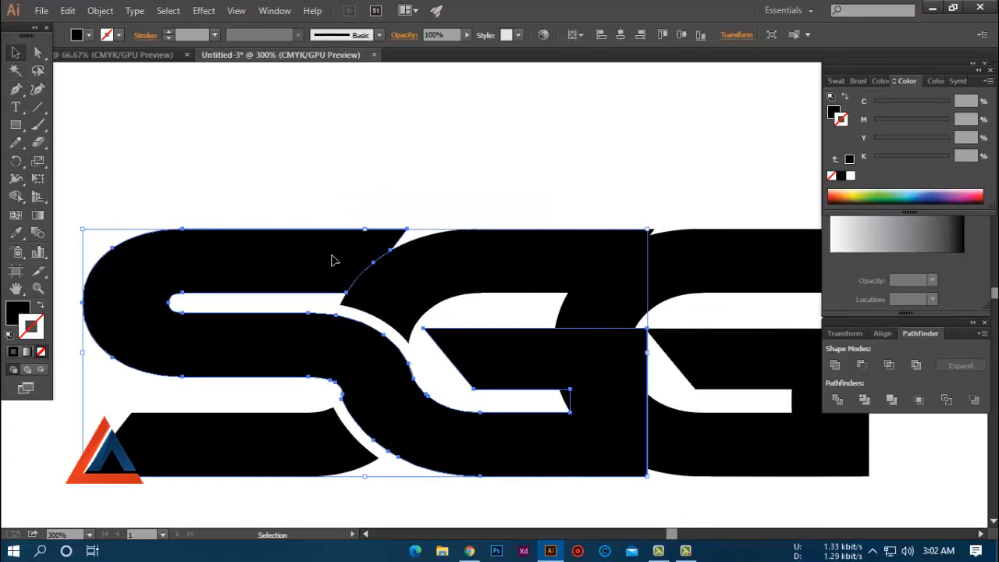
{"action": "left_click", "coordinate": [417, 278]}
{"action": "left_click", "coordinate": [100, 10]}
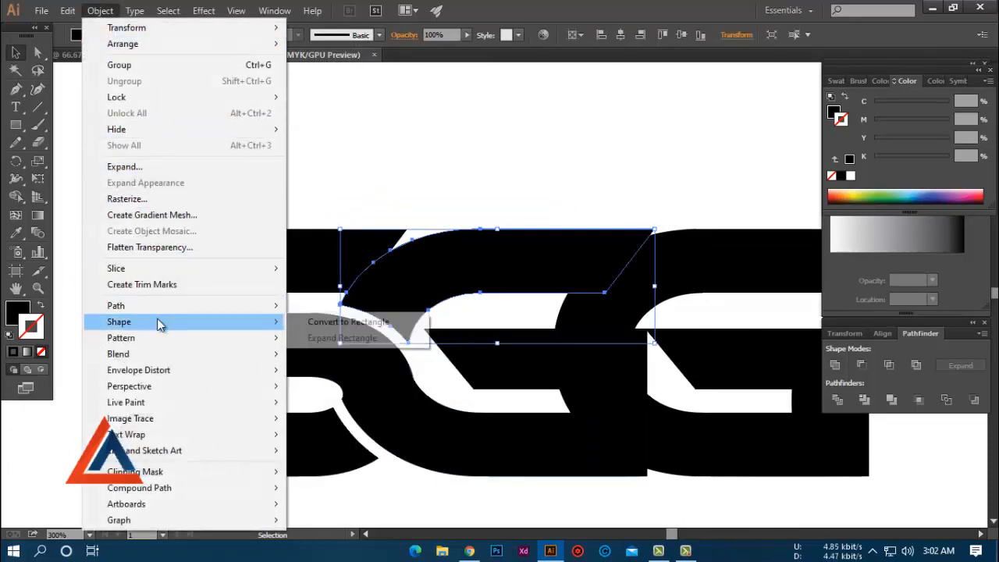
{"action": "mouse_move", "coordinate": [171, 313]}
{"action": "left_click", "coordinate": [332, 359]}
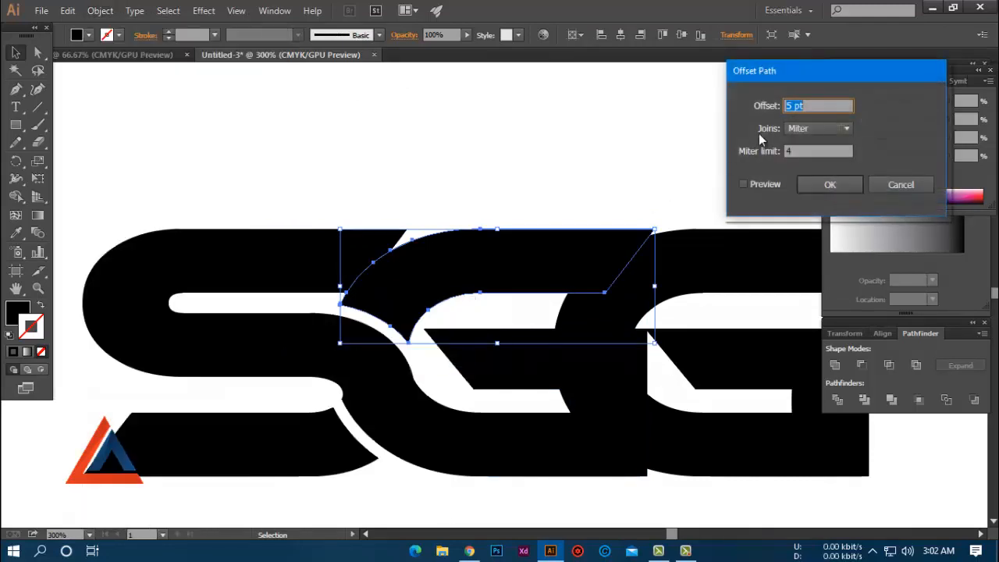
{"action": "left_click", "coordinate": [743, 184]}
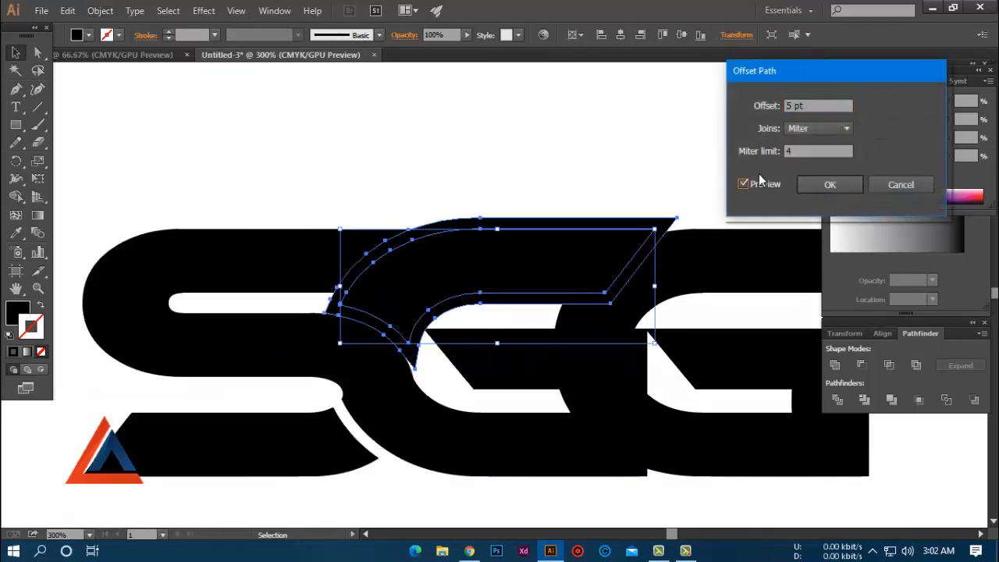
{"action": "left_click", "coordinate": [825, 186]}
Divide the upper arm's offset outline and the united S shape with Pathfinder, and ungroup the pieces.
{"action": "left_click", "coordinate": [361, 251], "text": "shift"}
{"action": "left_click", "coordinate": [343, 257], "text": "shift"}
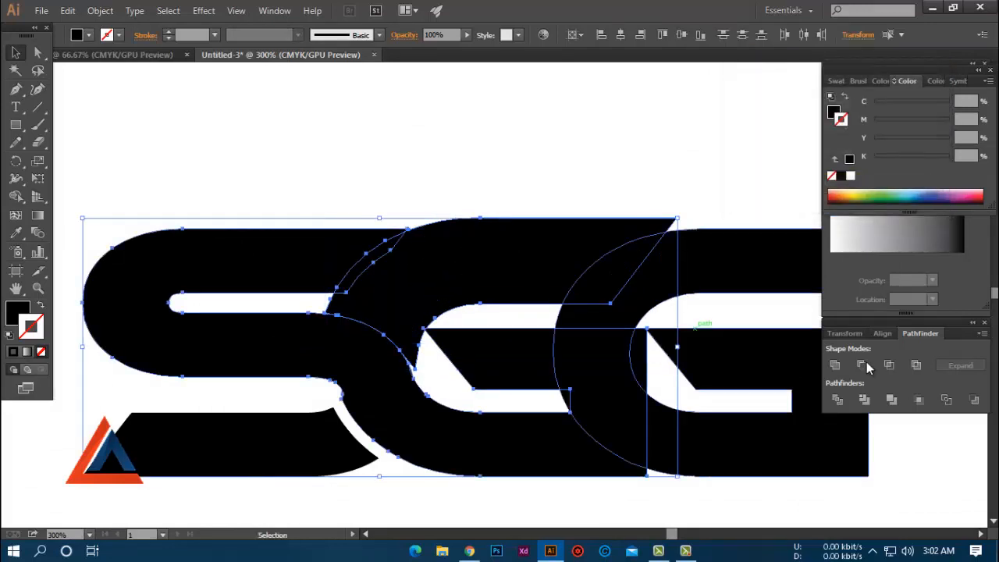
{"action": "left_click", "coordinate": [836, 400]}
{"action": "right_click", "coordinate": [411, 233]}
{"action": "left_click", "coordinate": [446, 318]}
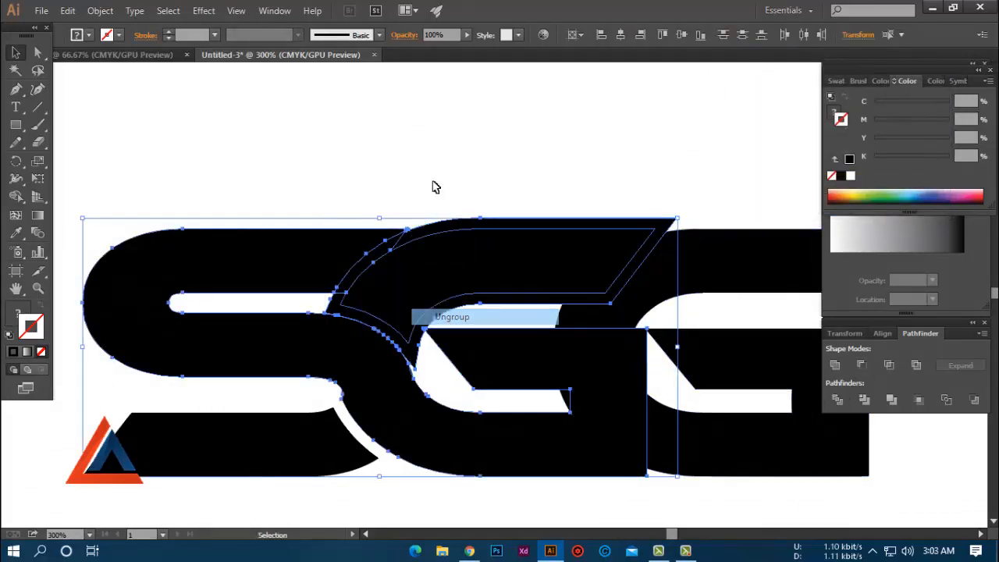
Delete the offset piece around the middle G's upper arm to open a gap beside the S's upper tip.
{"action": "left_click", "coordinate": [433, 188]}
{"action": "left_click", "coordinate": [425, 231]}
{"action": "key", "text": "Delete"}
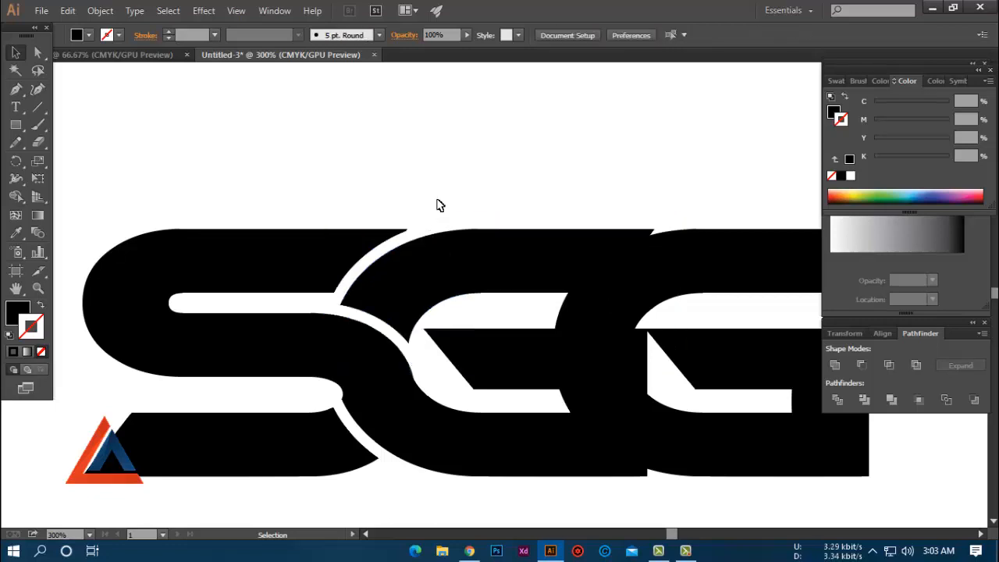
Create a 5 pt offset path with miter joins around the last G.
{"action": "scroll", "coordinate": [438, 197], "scroll_direction": "down", "scroll_amount": 2}
{"action": "left_click_drag", "start_coordinate": [444, 182], "coordinate": [372, 195]}
{"action": "scroll", "coordinate": [422, 202], "scroll_direction": "up", "scroll_amount": 1}
{"action": "scroll", "coordinate": [522, 216], "scroll_direction": "up", "scroll_amount": 1}
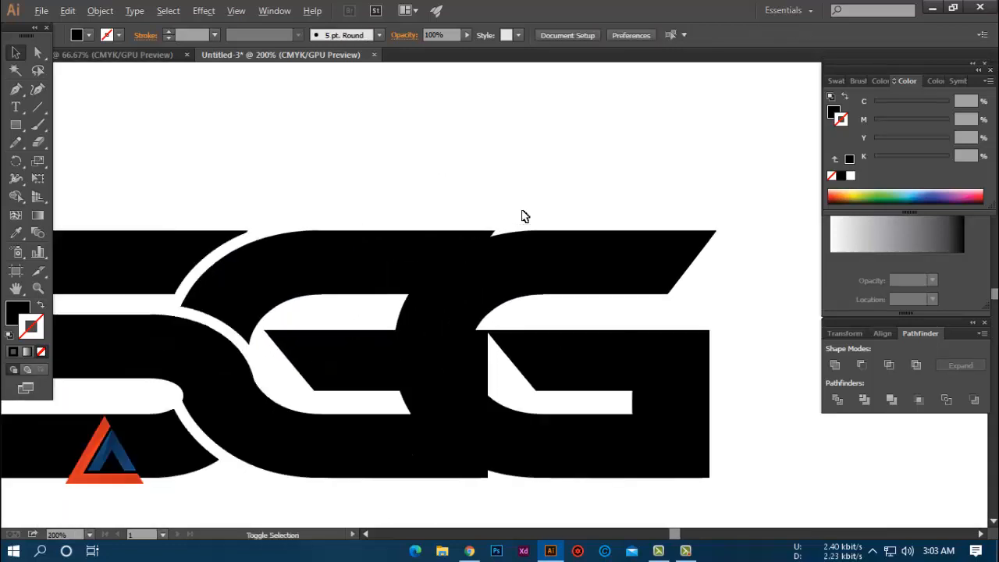
{"action": "left_click_drag", "start_coordinate": [521, 220], "coordinate": [524, 187]}
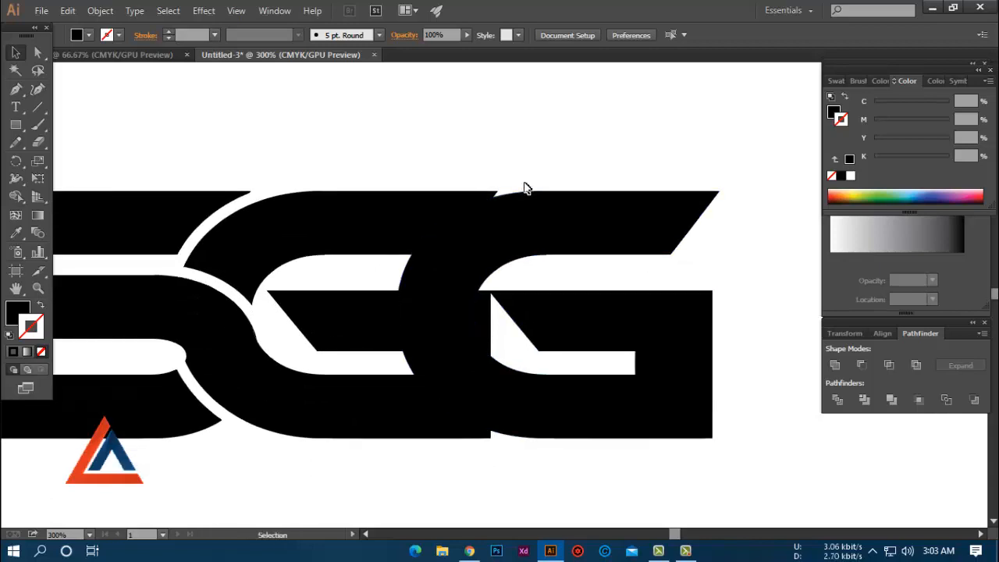
{"action": "left_click", "coordinate": [534, 228]}
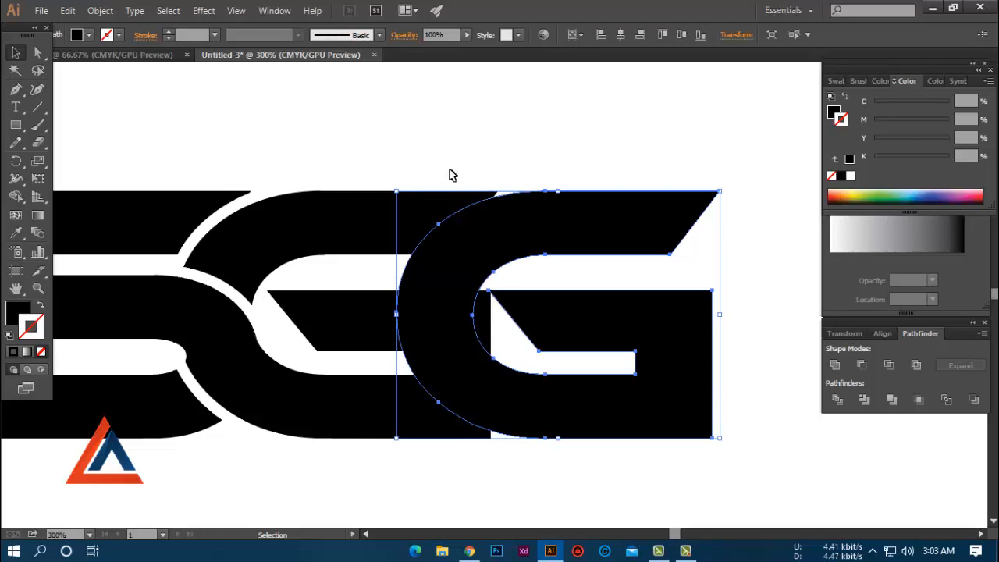
{"action": "left_click", "coordinate": [100, 10]}
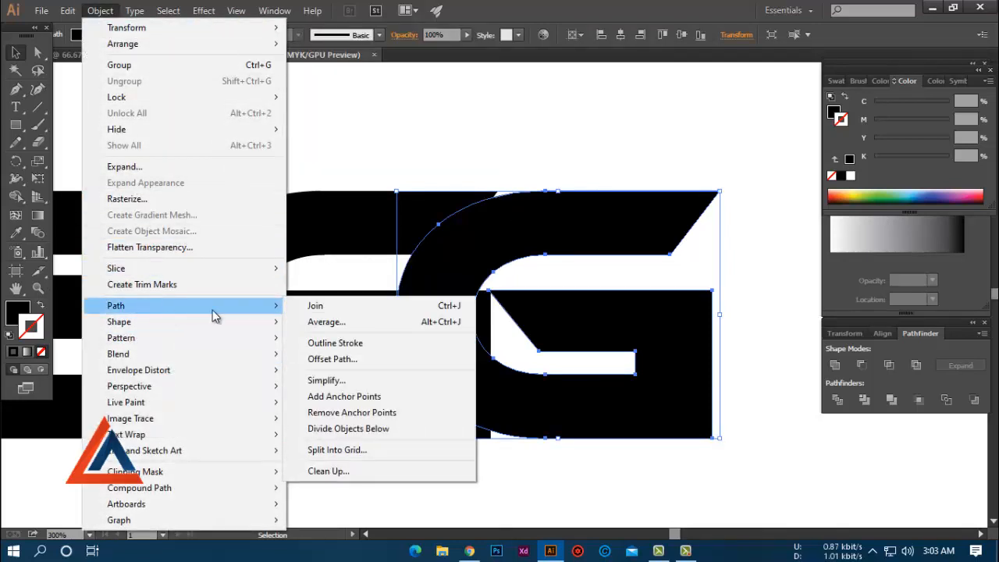
{"action": "mouse_move", "coordinate": [257, 321]}
{"action": "mouse_move", "coordinate": [225, 306]}
{"action": "left_click", "coordinate": [343, 359]}
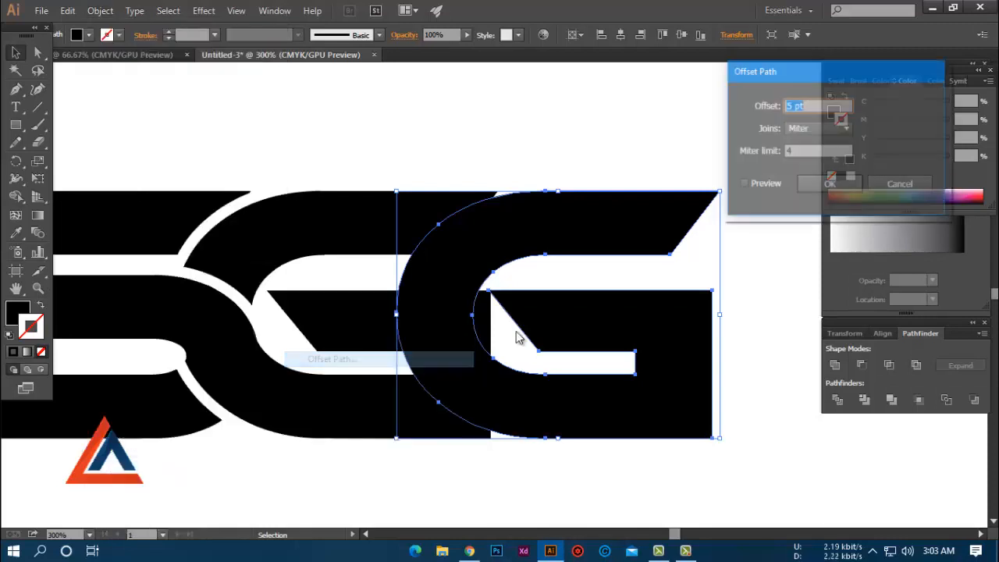
{"action": "left_click", "coordinate": [744, 184]}
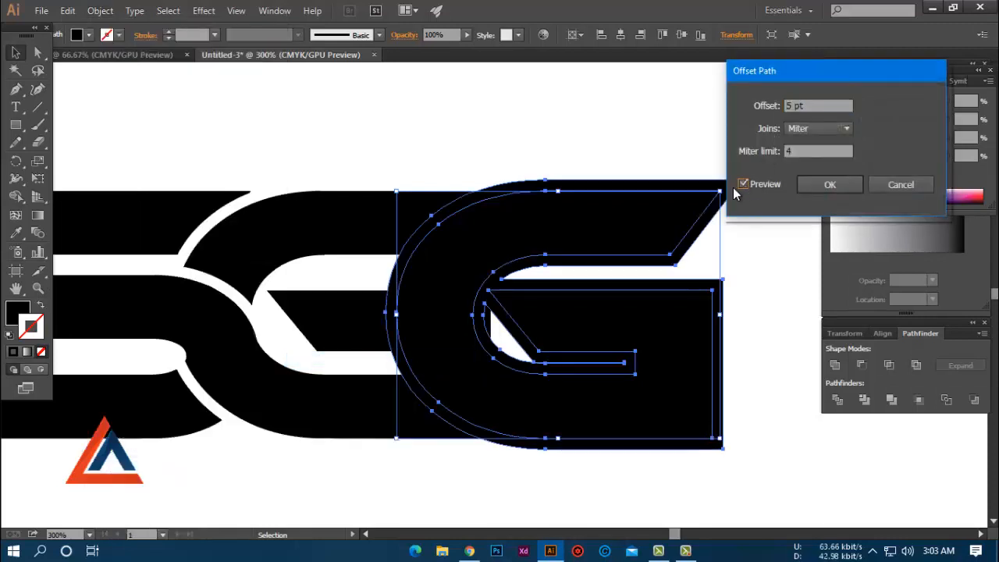
{"action": "left_click", "coordinate": [824, 189]}
Divide the last G, its offset outline and the overlapping S and middle G shapes with Pathfinder, and ungroup the pieces.
{"action": "left_click_drag", "start_coordinate": [371, 162], "coordinate": [565, 473]}
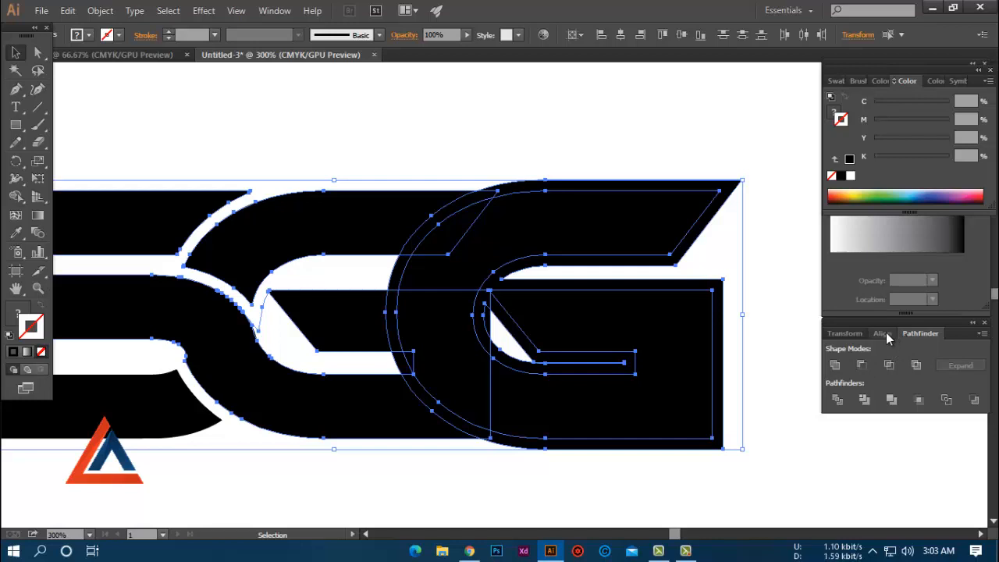
{"action": "left_click", "coordinate": [837, 398]}
{"action": "right_click", "coordinate": [519, 286]}
{"action": "left_click", "coordinate": [557, 377]}
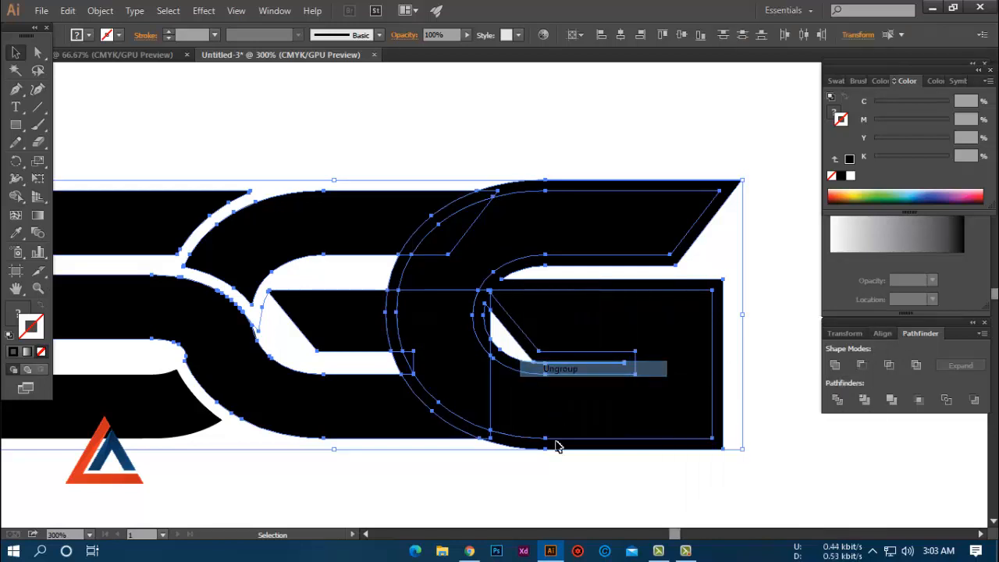
Delete the outer offset piece around the last G and the leftover pieces inside its opening.
{"action": "left_click", "coordinate": [531, 344]}
{"action": "left_click", "coordinate": [525, 283]}
{"action": "key", "text": "Delete"}
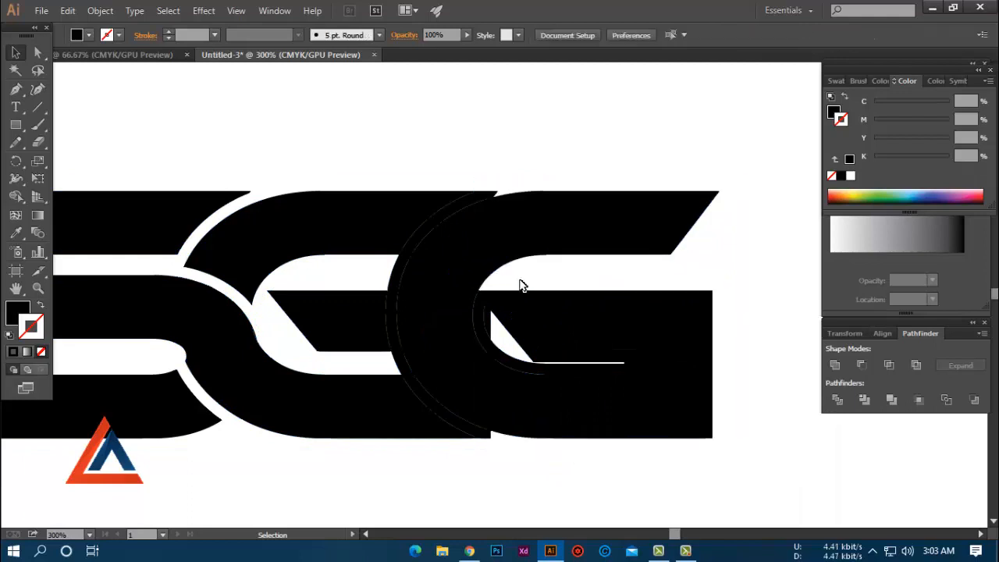
{"action": "left_click", "coordinate": [482, 323]}
{"action": "key", "text": "Delete"}
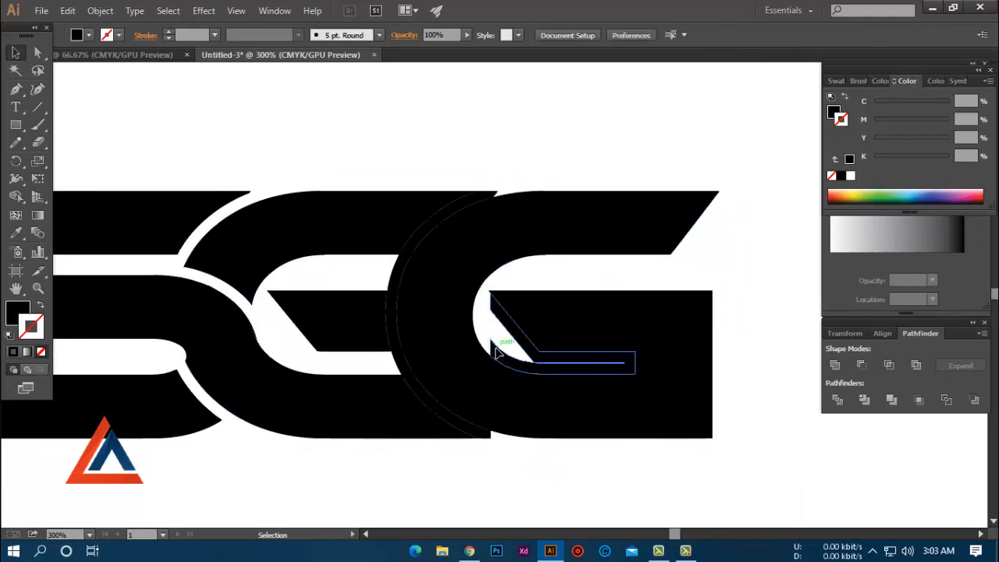
{"action": "left_click", "coordinate": [492, 346]}
{"action": "key", "text": "Delete"}
{"action": "left_click", "coordinate": [501, 355]}
{"action": "key", "text": "Delete"}
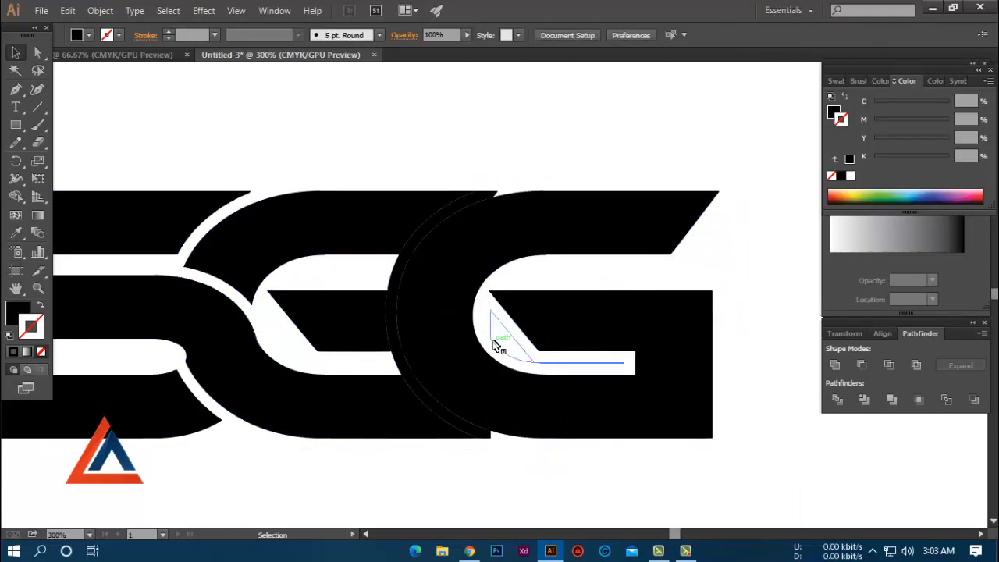
{"action": "left_click", "coordinate": [494, 343]}
{"action": "key", "text": "Delete"}
Delete the offset strips and tips where the middle G's upper arm and lower stroke meet the last G.
{"action": "left_click_drag", "start_coordinate": [482, 198], "coordinate": [406, 273]}
{"action": "key", "text": "Delete"}
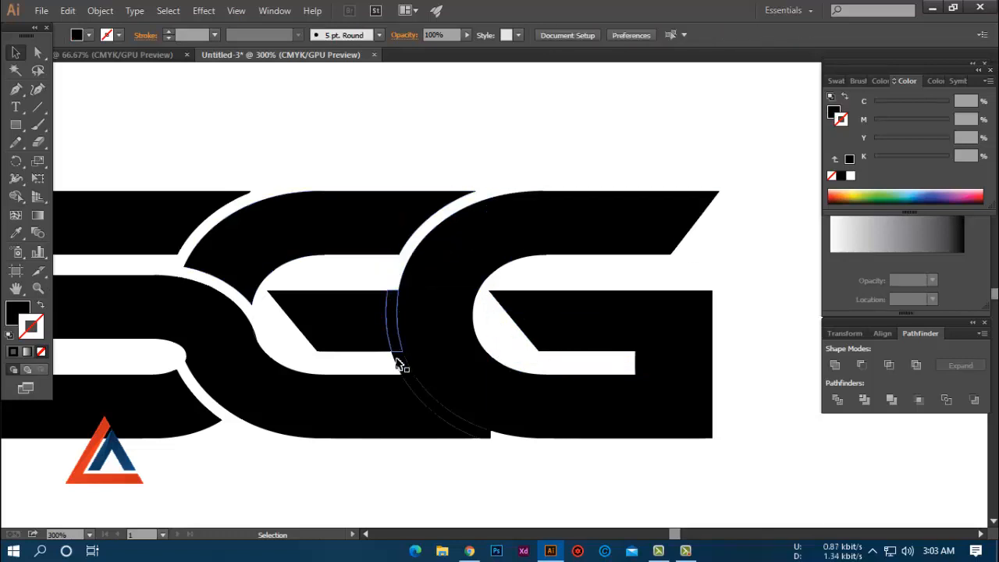
{"action": "left_click", "coordinate": [425, 401]}
{"action": "key", "text": "Delete"}
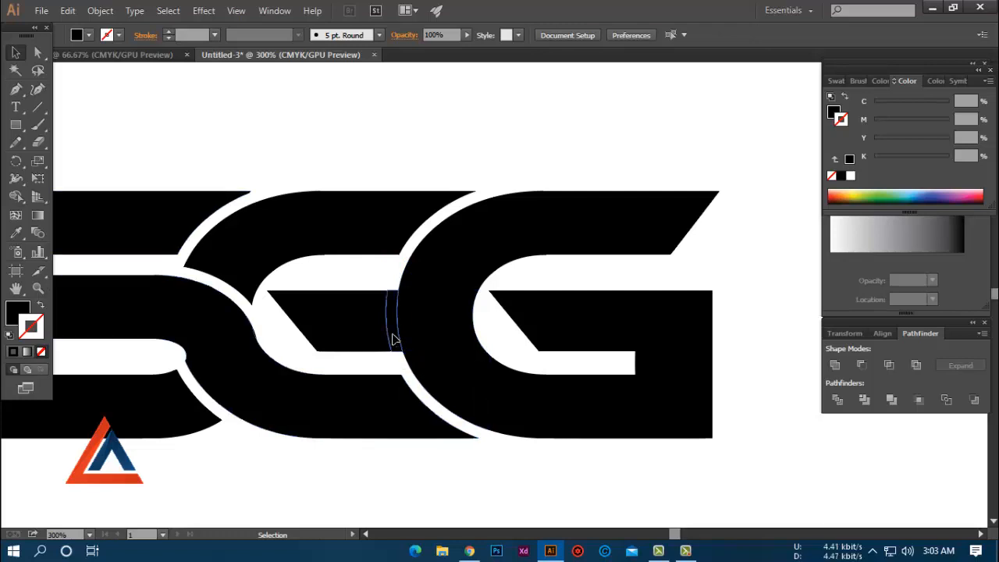
Unite the middle G's crossbar, the adjoining strip, the overlap pieces and the last G's lower part into one shape.
{"action": "left_click", "coordinate": [393, 339]}
{"action": "left_click", "coordinate": [366, 330], "text": "shift"}
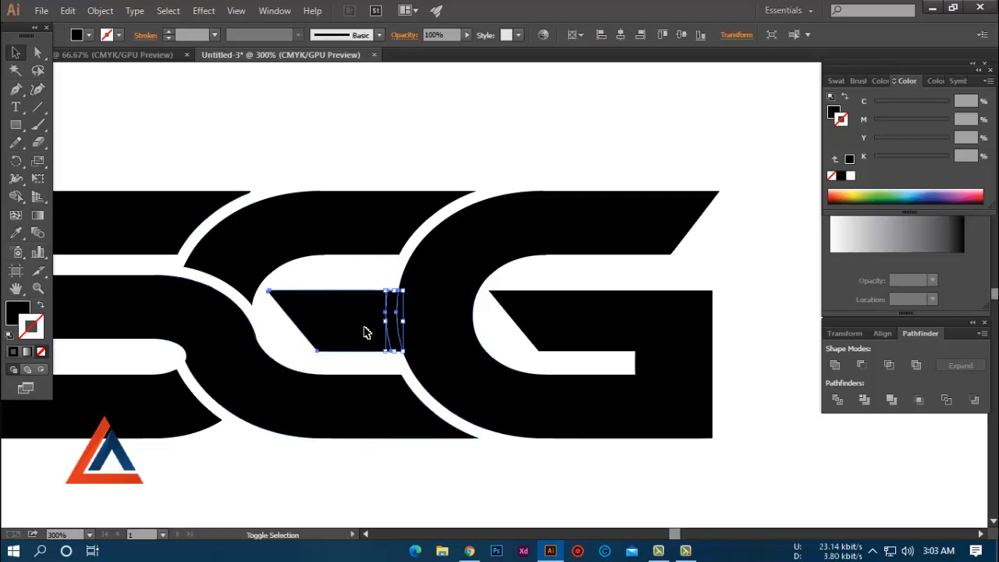
{"action": "left_click", "coordinate": [433, 335], "text": "shift"}
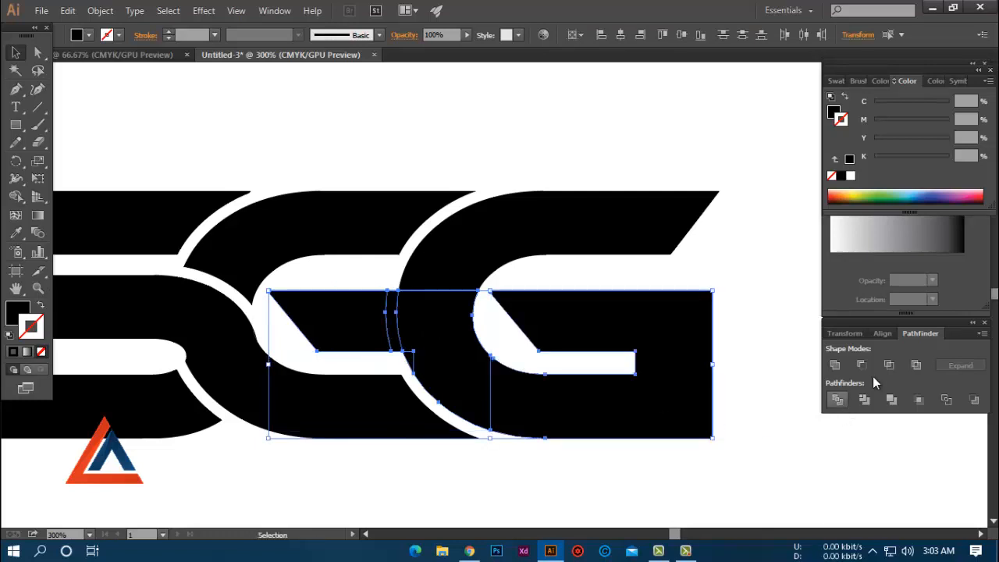
{"action": "left_click", "coordinate": [839, 400]}
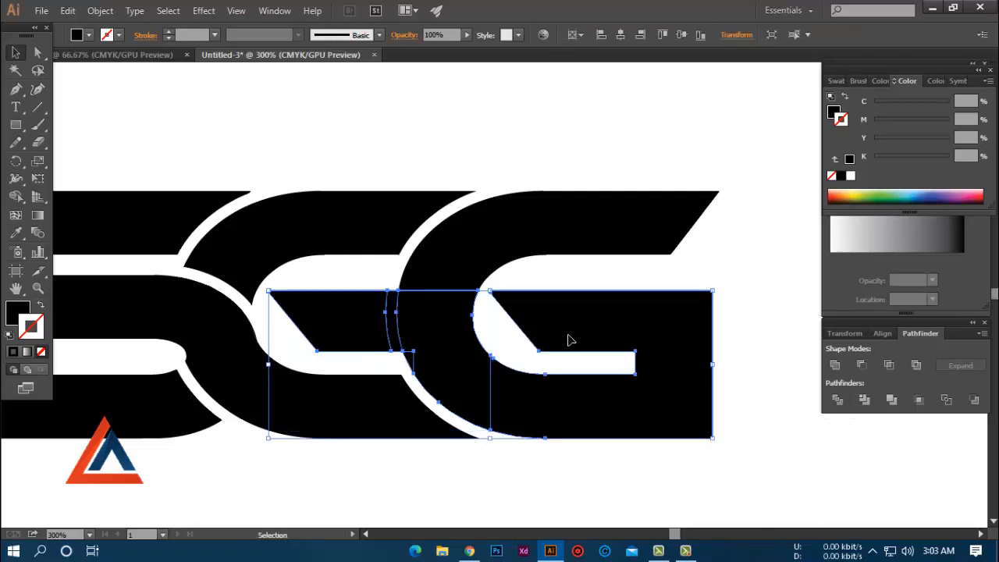
{"action": "left_click", "coordinate": [546, 276]}
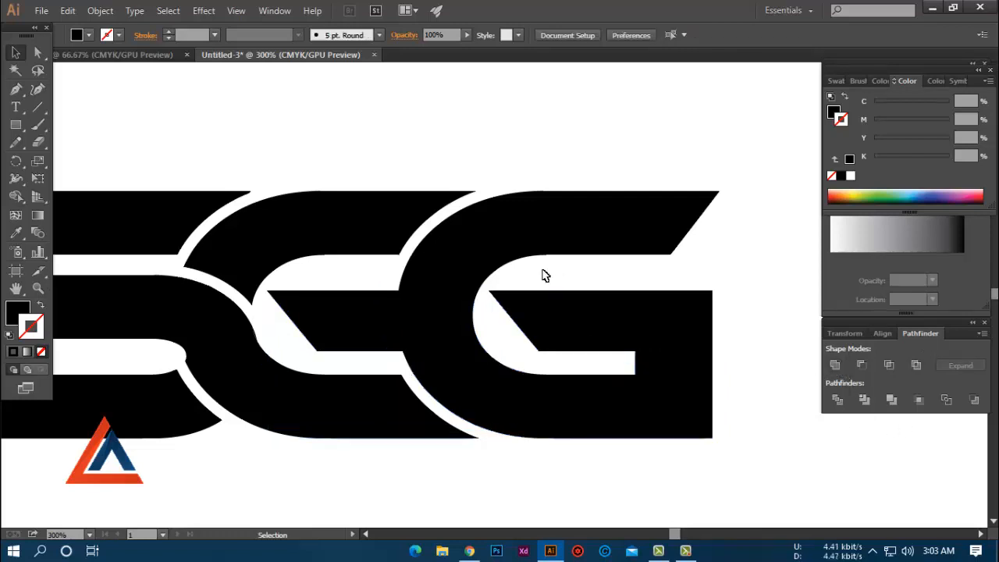
Create a 5 pt offset path with miter joins around the united lower shape of the two Gs.
{"action": "left_click", "coordinate": [429, 333]}
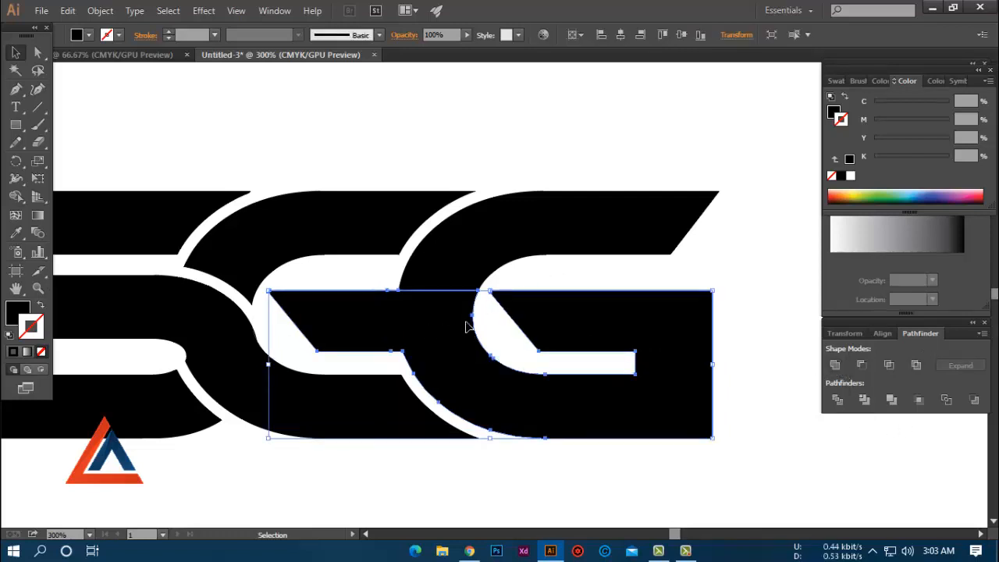
{"action": "left_click", "coordinate": [100, 10]}
{"action": "mouse_move", "coordinate": [137, 312]}
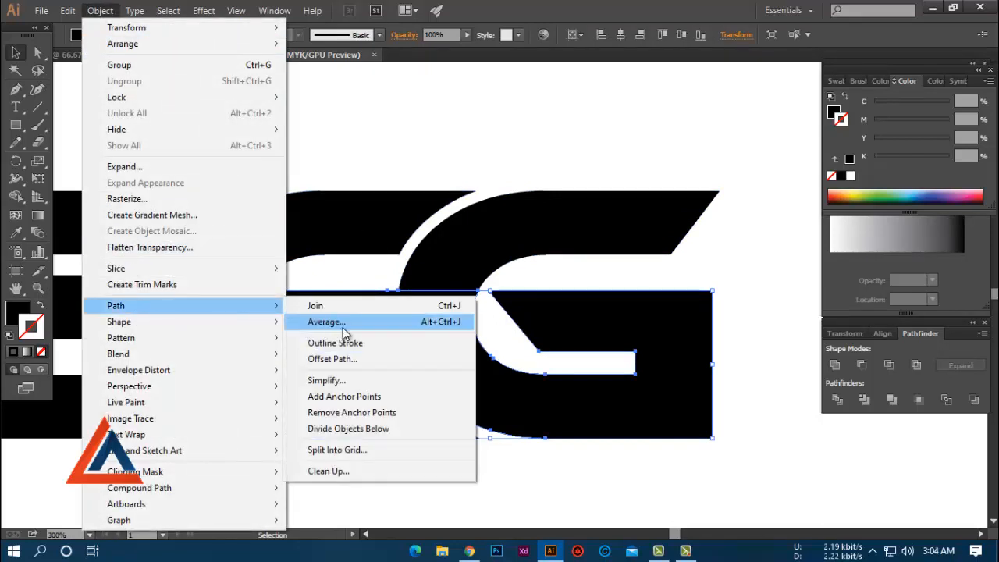
{"action": "left_click", "coordinate": [357, 358]}
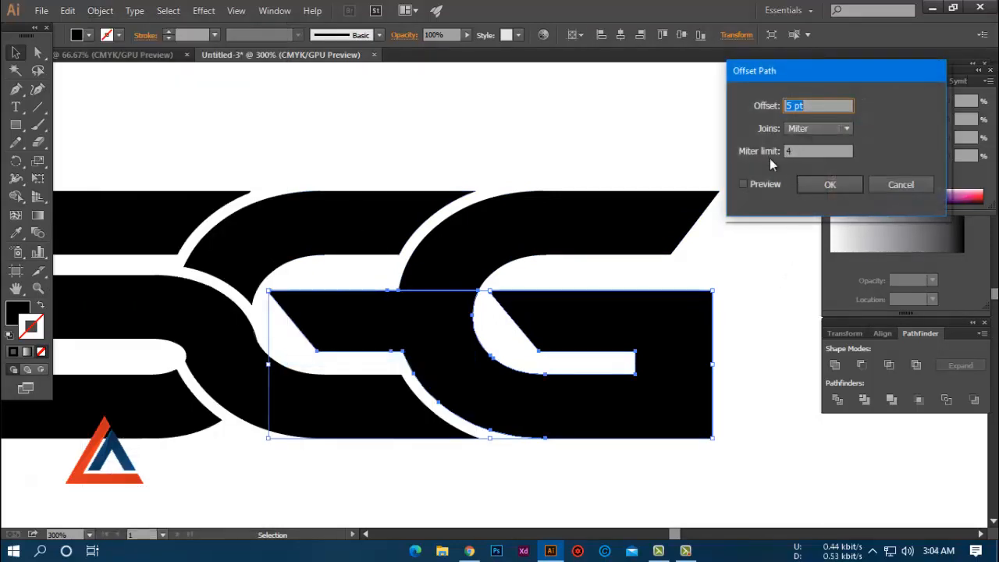
{"action": "left_click", "coordinate": [743, 184]}
{"action": "left_click", "coordinate": [829, 185]}
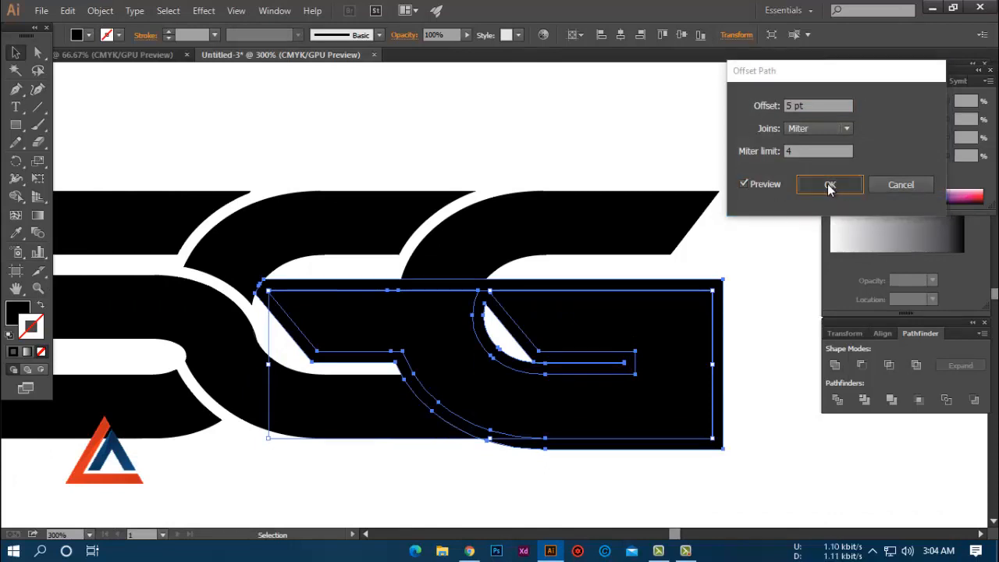
Use Shape Builder to remove the offset shape together with the strip it overlaps on the last G's upper arm.
{"action": "left_click", "coordinate": [451, 275], "text": "shift"}
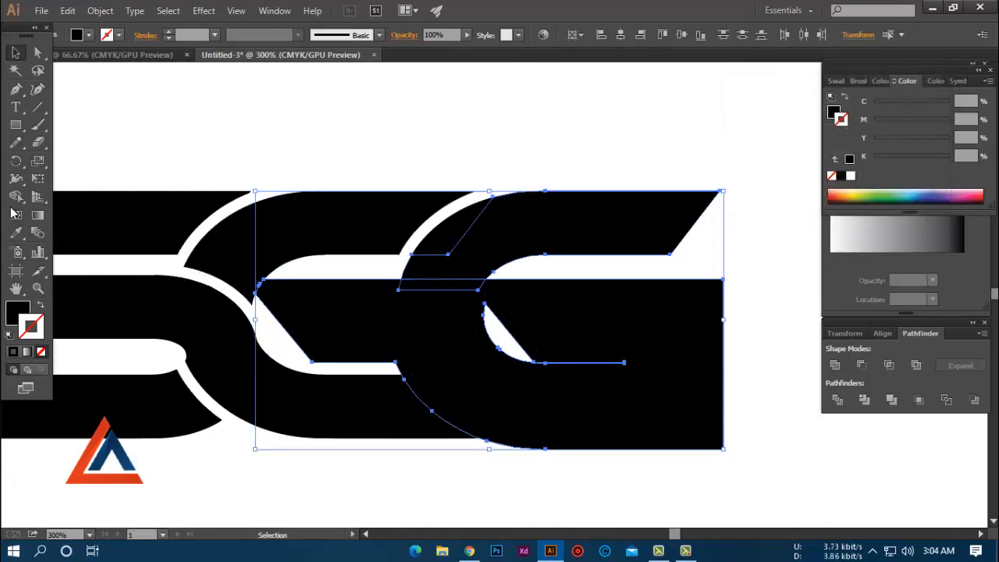
{"action": "left_click", "coordinate": [15, 196]}
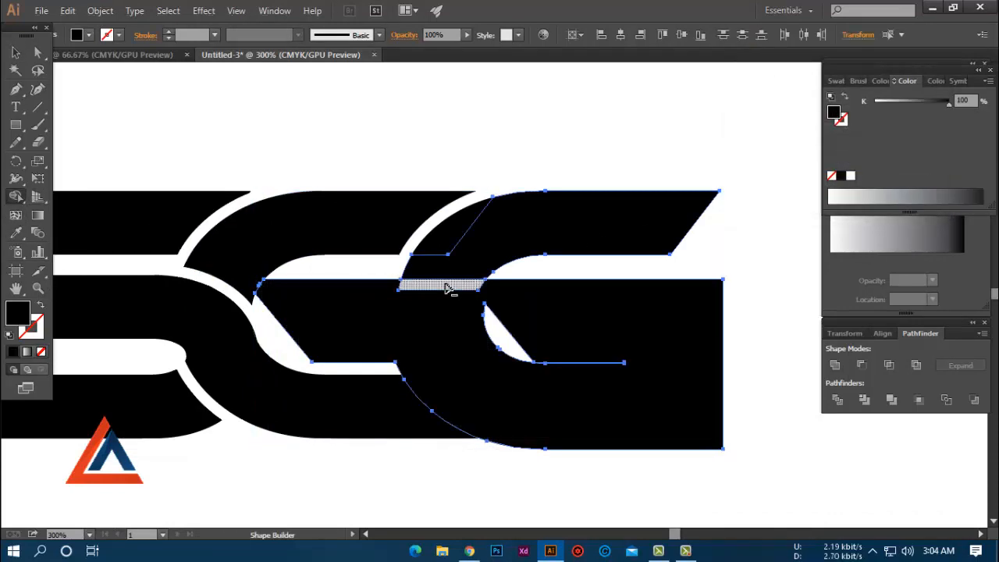
{"action": "left_click", "coordinate": [391, 285]}
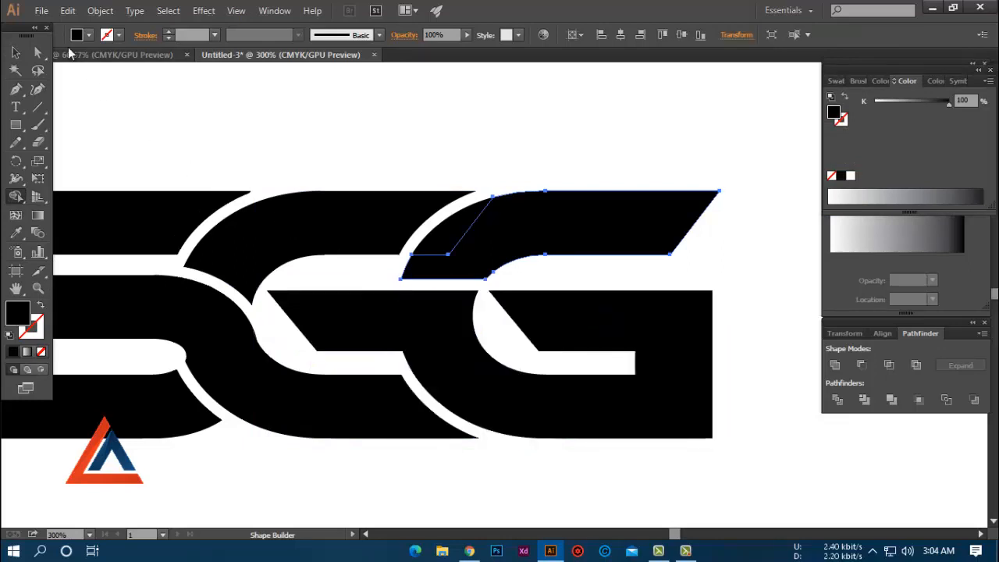
{"action": "left_click", "coordinate": [15, 52]}
{"action": "left_click", "coordinate": [450, 160]}
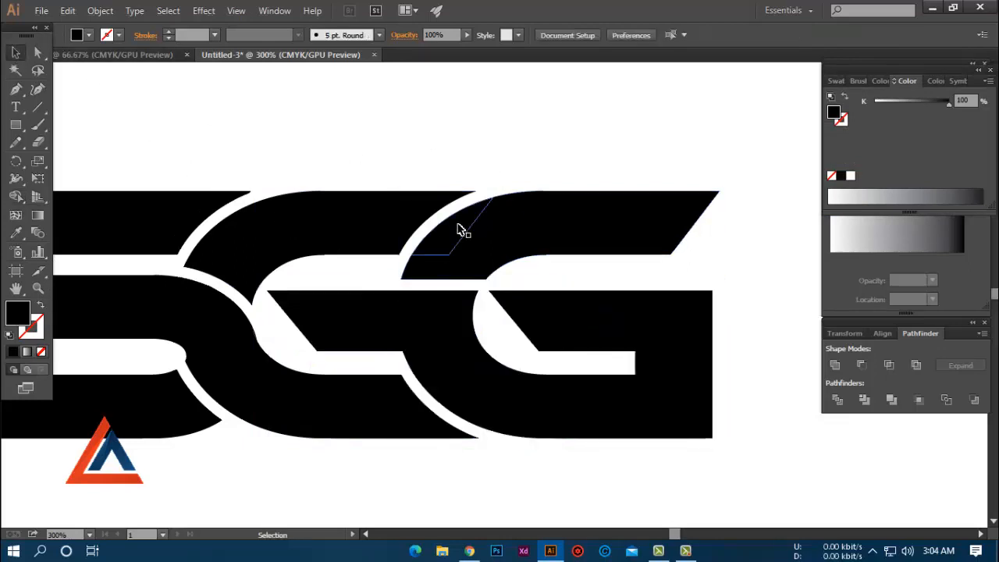
Unite the curved corner piece with the last G's upper arm.
{"action": "scroll", "coordinate": [461, 227], "scroll_direction": "up", "scroll_amount": 2, "text": "alt"}
{"action": "left_click", "coordinate": [428, 251]}
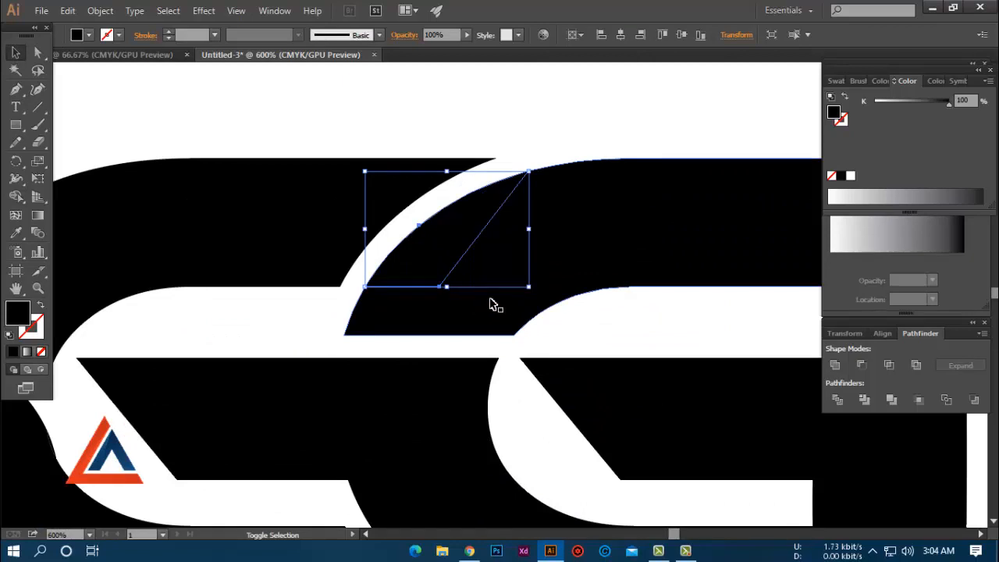
{"action": "left_click", "coordinate": [445, 313], "text": "shift"}
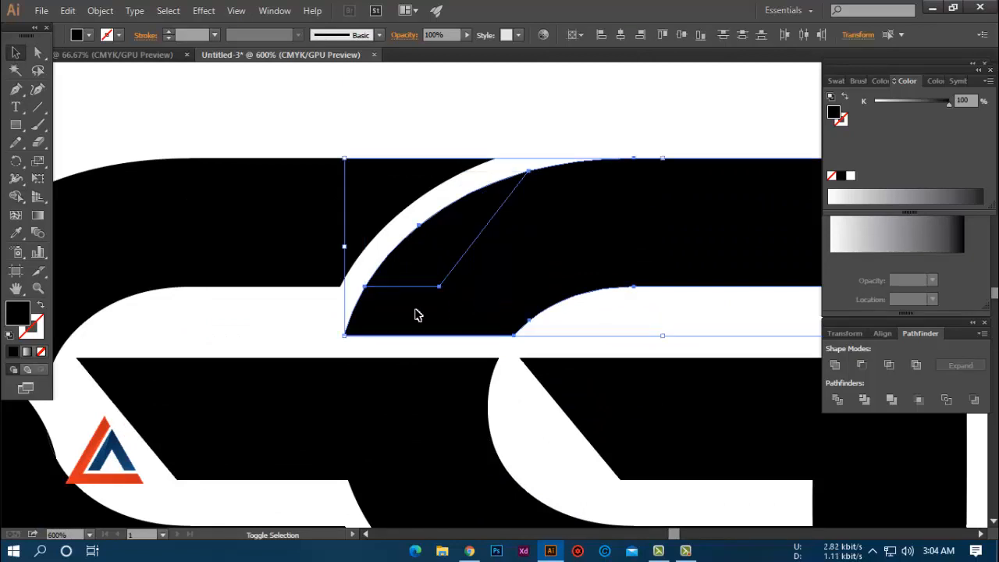
{"action": "left_click", "coordinate": [834, 364]}
{"action": "left_click", "coordinate": [522, 142]}
Examine the whole SGG logo and the gaps between its interlocking letters.
{"action": "key", "text": "ctrl+minus"}
{"action": "key", "text": "ctrl+minus"}
{"action": "key", "text": "ctrl+minus"}
{"action": "key", "text": "ctrl+minus"}
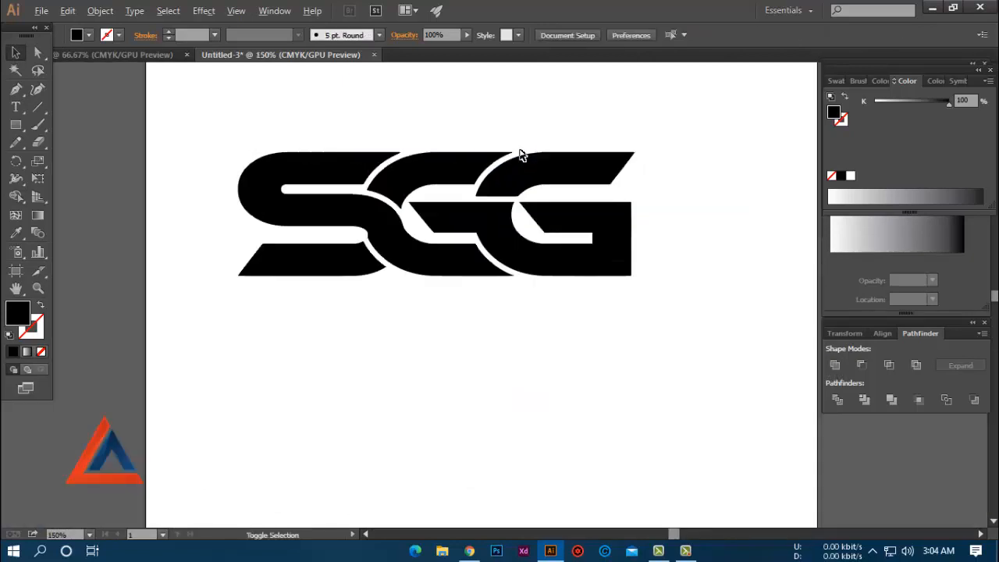
{"action": "scroll", "coordinate": [510, 403], "scroll_direction": "down", "scroll_amount": 1}
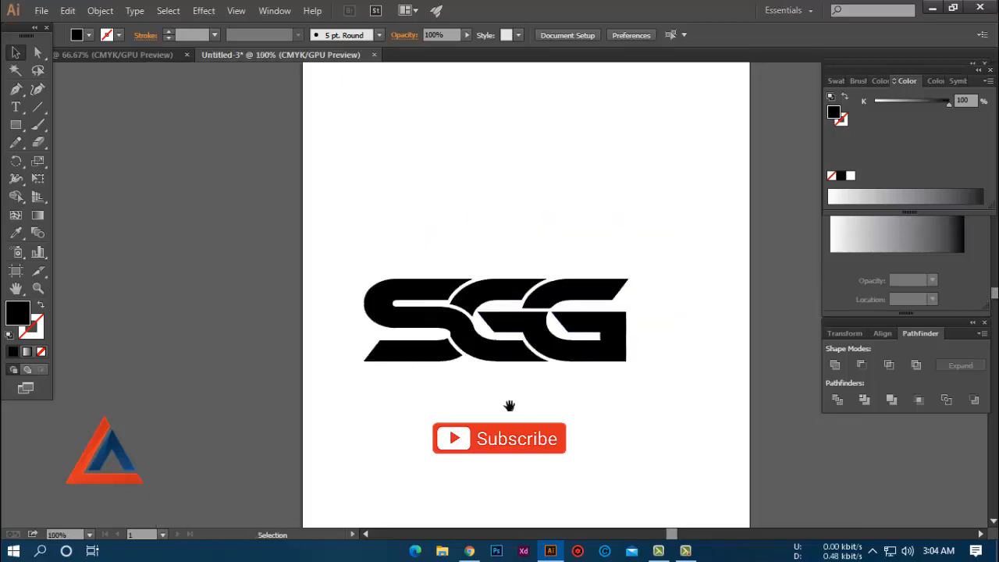
{"action": "scroll", "coordinate": [656, 416], "scroll_direction": "up", "scroll_amount": 1}
{"action": "scroll", "coordinate": [662, 417], "scroll_direction": "left", "scroll_amount": 2}
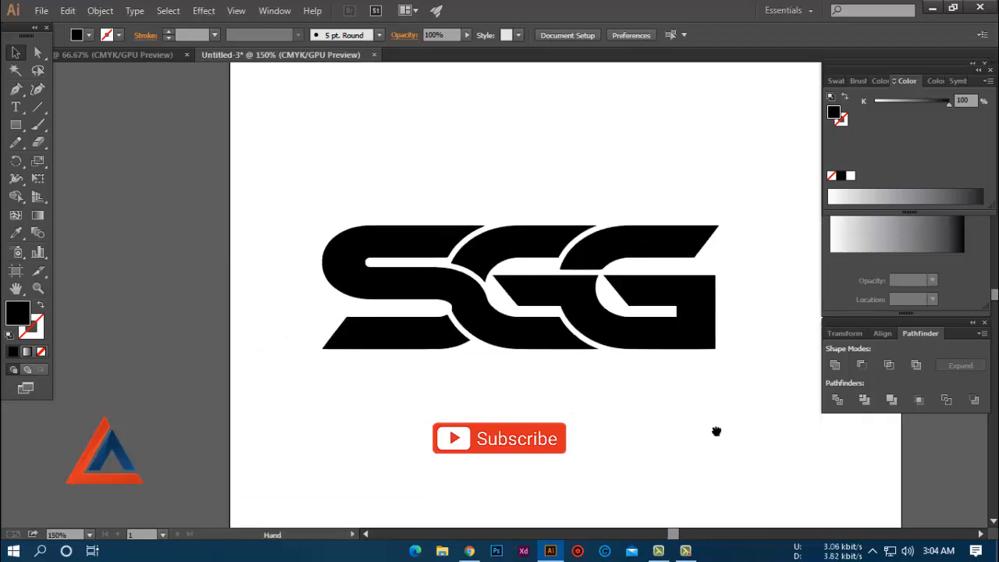
{"action": "scroll", "coordinate": [658, 431], "scroll_direction": "down", "scroll_amount": 1}
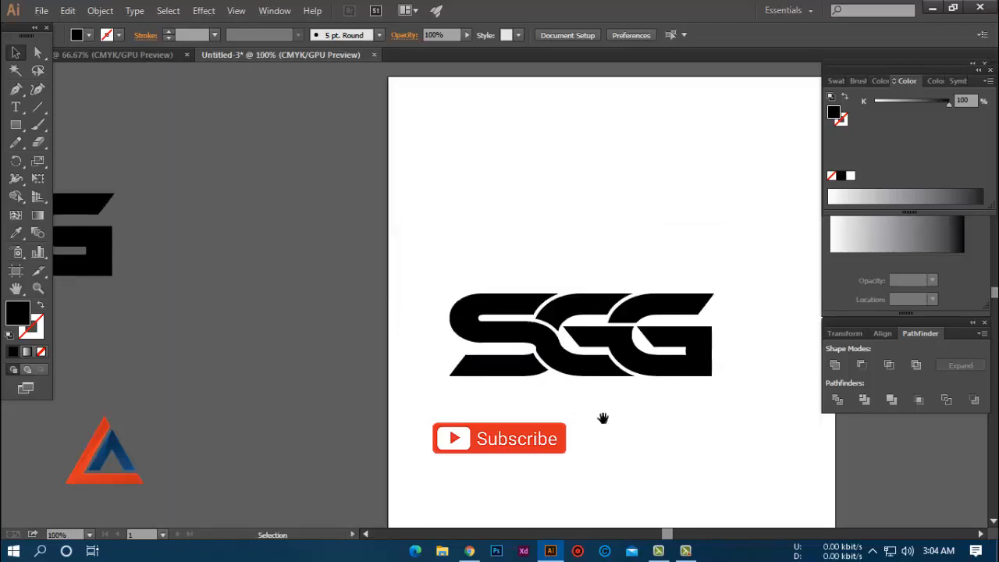
{"action": "left_click_drag", "start_coordinate": [601, 416], "coordinate": [484, 422]}
{"action": "scroll", "coordinate": [591, 421], "scroll_direction": "up", "scroll_amount": 1}
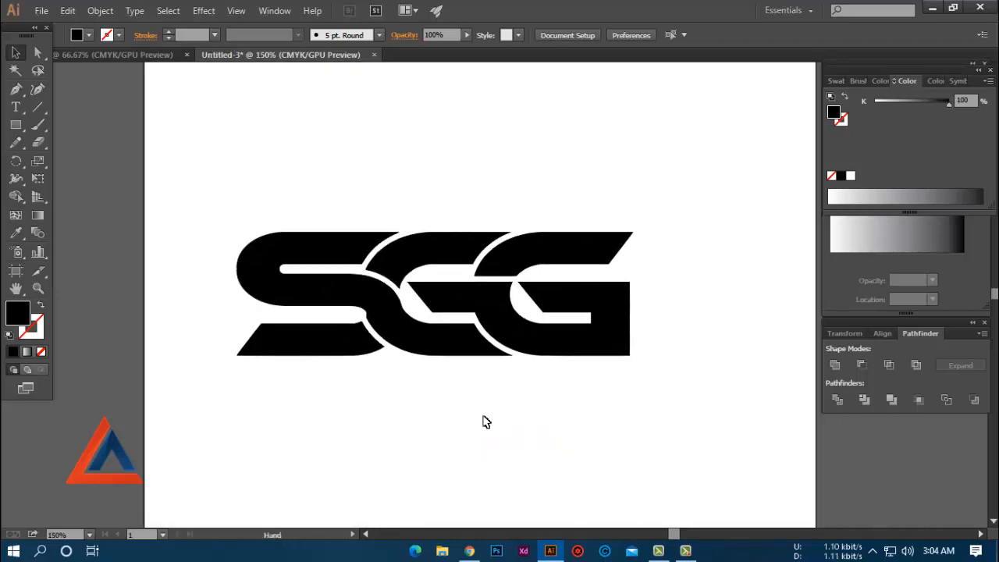
{"action": "scroll", "coordinate": [633, 414], "scroll_direction": "up", "scroll_amount": 1}
{"action": "scroll", "coordinate": [626, 412], "scroll_direction": "left", "scroll_amount": 2}
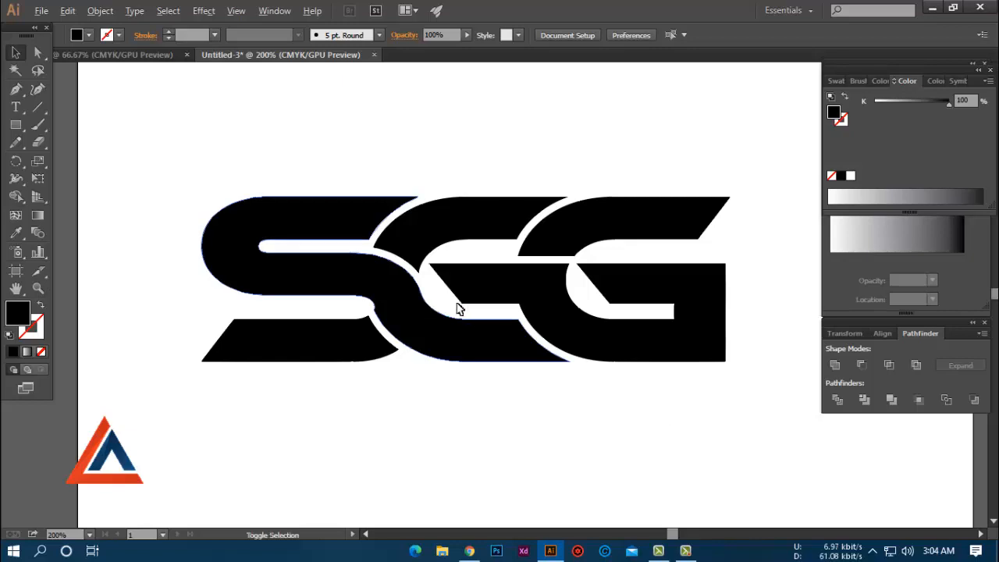
Draw a 45° line from the lower corner of the middle G's crossbar tip up past its upper edge.
{"action": "scroll", "coordinate": [461, 306], "scroll_direction": "up", "scroll_amount": 3}
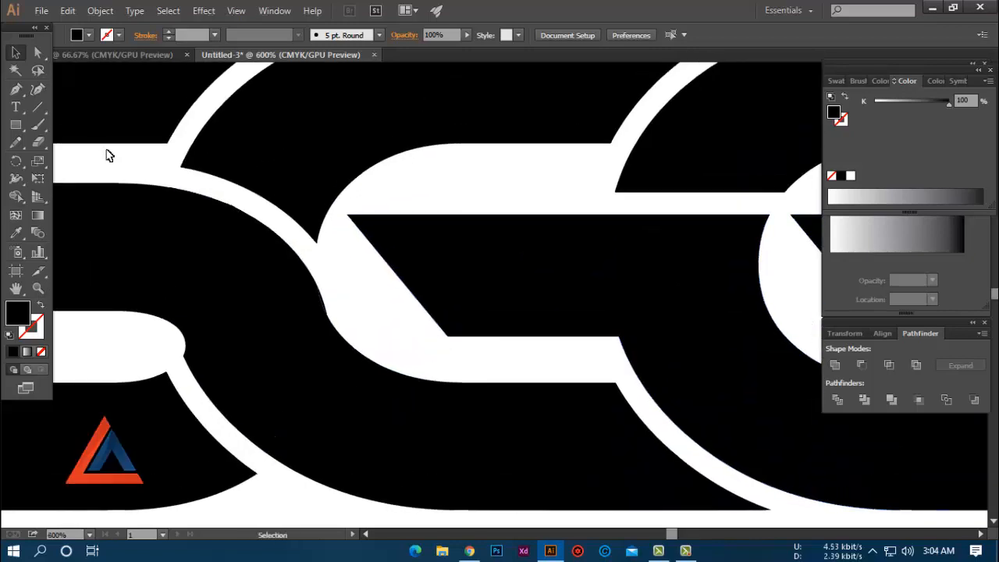
{"action": "left_click", "coordinate": [39, 106]}
{"action": "mouse_move", "coordinate": [447, 338]}
{"action": "left_mouse_down"}
{"action": "mouse_move", "coordinate": [551, 166]}
{"action": "mouse_move", "coordinate": [584, 199]}
{"action": "left_mouse_up"}
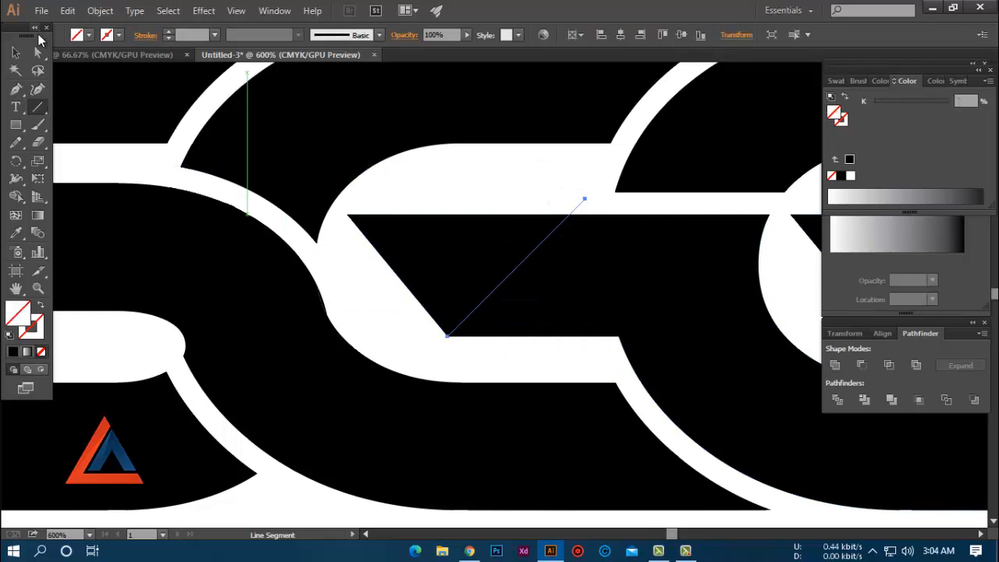
Divide the lower G shape along the diagonal line and delete the cut-off triangle at the middle G's crossbar tip.
{"action": "left_click", "coordinate": [16, 53]}
{"action": "left_click", "coordinate": [463, 269], "text": "shift"}
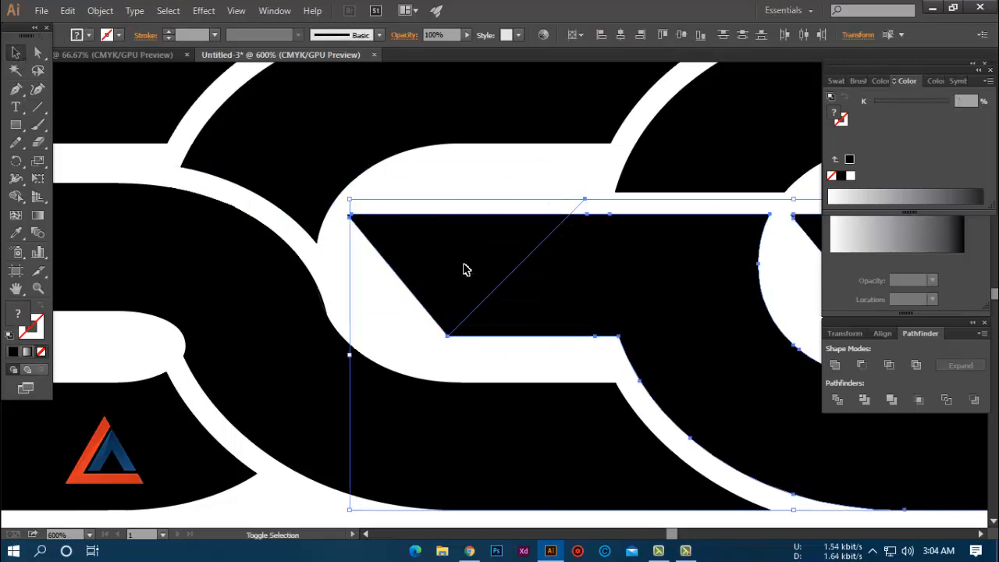
{"action": "left_click", "coordinate": [836, 400]}
{"action": "right_click", "coordinate": [534, 230]}
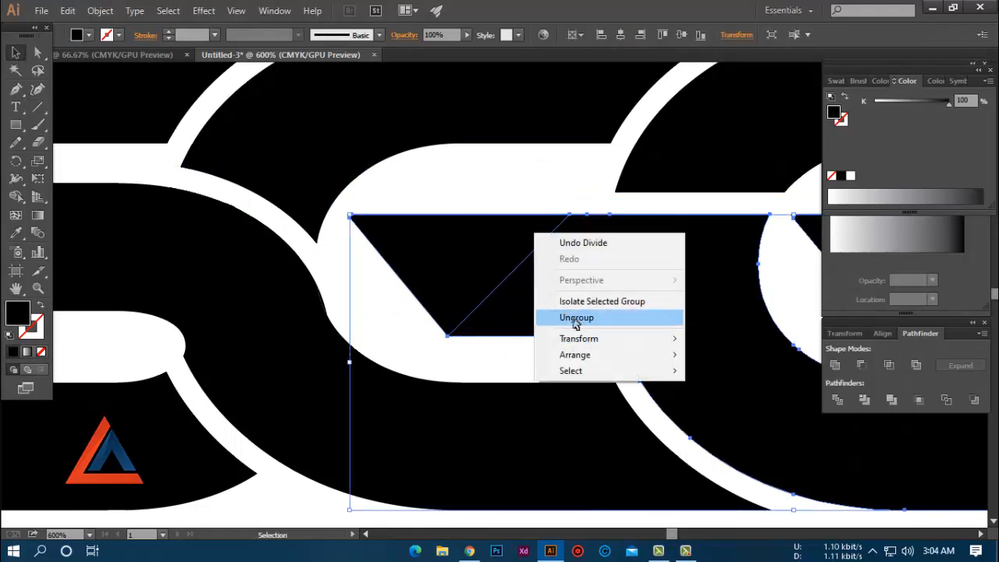
{"action": "left_click", "coordinate": [550, 317]}
{"action": "left_click", "coordinate": [455, 263]}
{"action": "key", "text": "Delete"}
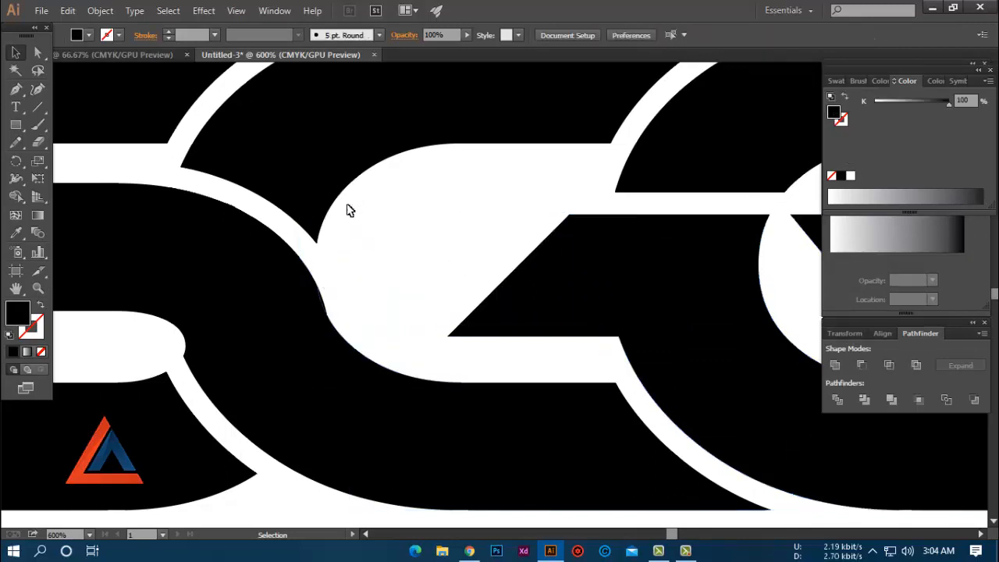
Move the two end anchor points of the middle G's crossbar toward the S to lengthen the crossbar.
{"action": "left_click", "coordinate": [37, 52]}
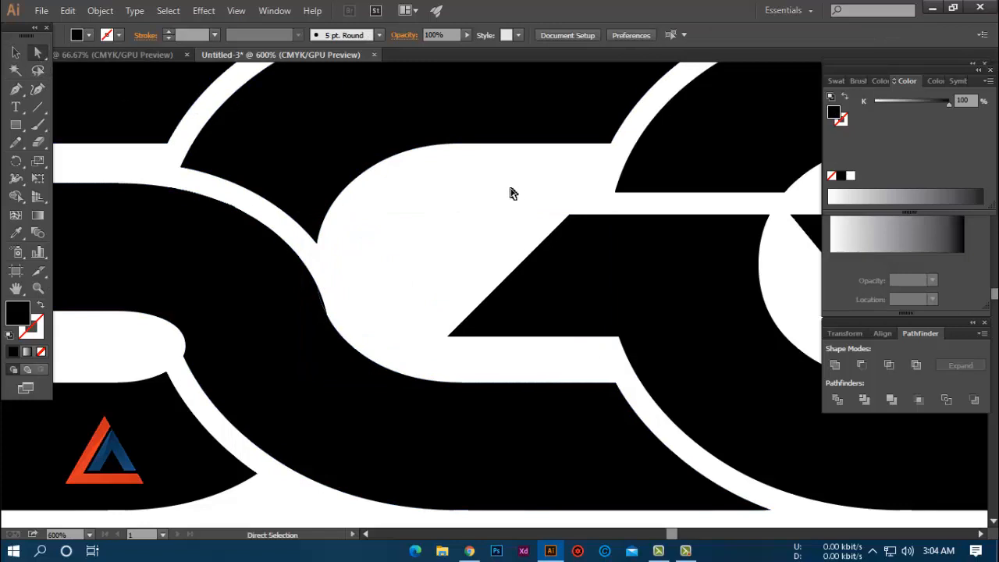
{"action": "left_click", "coordinate": [570, 214]}
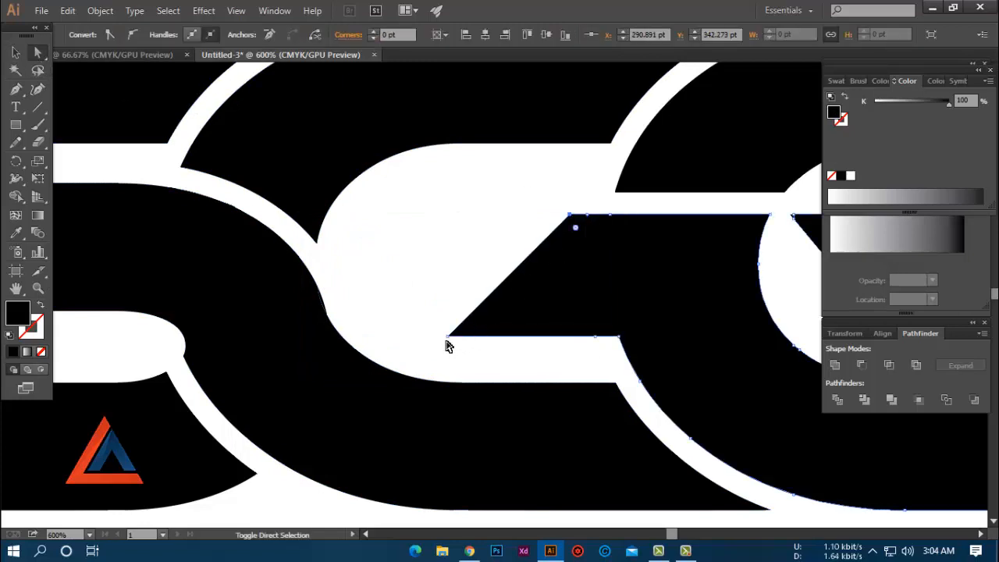
{"action": "left_click_drag", "start_coordinate": [464, 333], "coordinate": [462, 332]}
{"action": "left_click_drag", "start_coordinate": [519, 272], "coordinate": [444, 263]}
{"action": "left_click", "coordinate": [430, 221]}
{"action": "key", "text": "ctrl+minus"}
{"action": "key", "text": "ctrl+minus"}
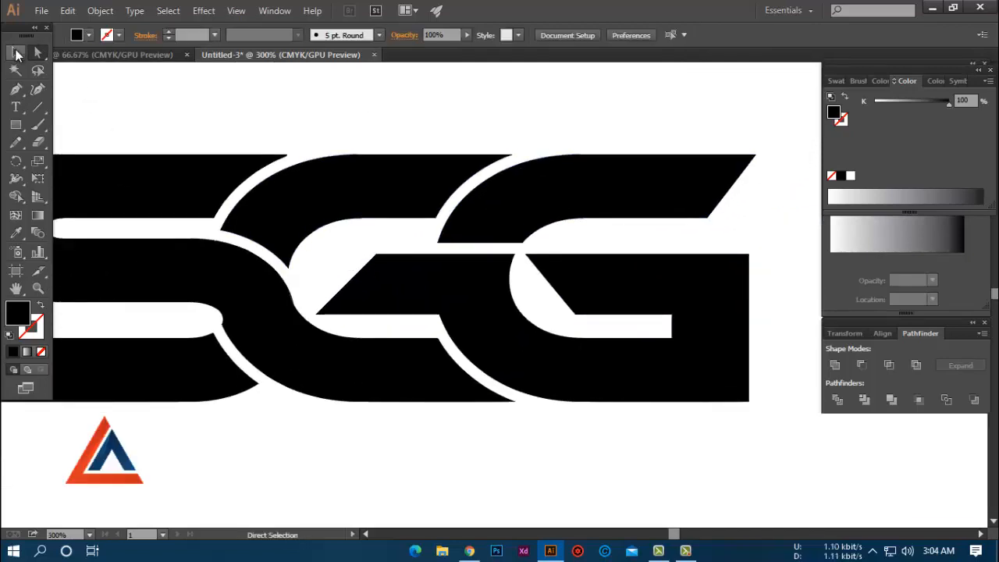
Draw a 45° line from the lower corner of the last G's crossbar tip up past its upper edge.
{"action": "left_click", "coordinate": [16, 53]}
{"action": "left_click", "coordinate": [39, 106]}
{"action": "scroll", "coordinate": [626, 274], "scroll_direction": "up", "scroll_amount": 2}
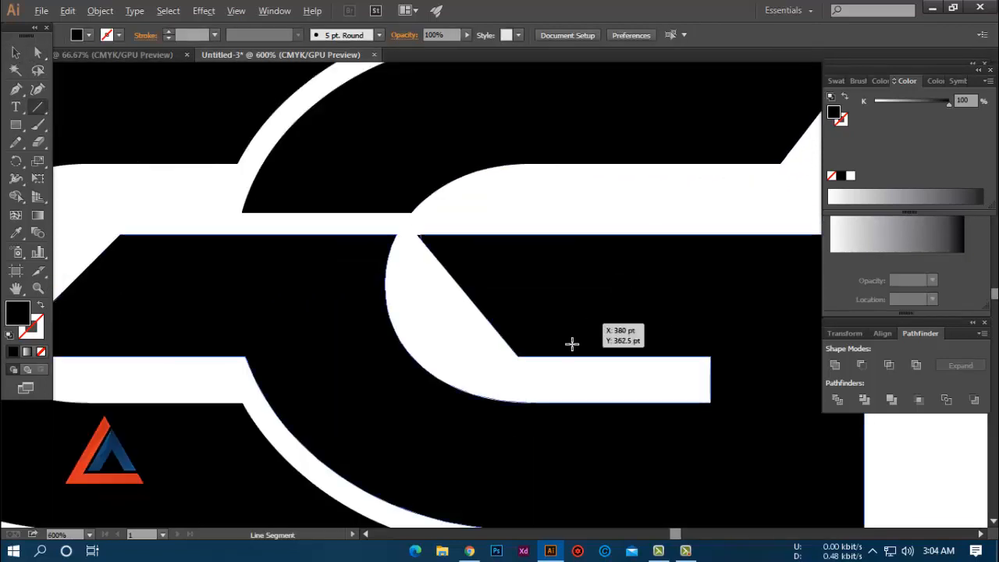
{"action": "mouse_move", "coordinate": [518, 356]}
{"action": "left_mouse_down"}
{"action": "mouse_move", "coordinate": [617, 234]}
{"action": "mouse_move", "coordinate": [655, 196]}
{"action": "mouse_move", "coordinate": [670, 204]}
{"action": "left_mouse_up"}
Divide the lower G shape along the line across the last G's crossbar and ungroup the pieces.
{"action": "left_click", "coordinate": [15, 48]}
{"action": "left_click", "coordinate": [383, 223], "text": "shift"}
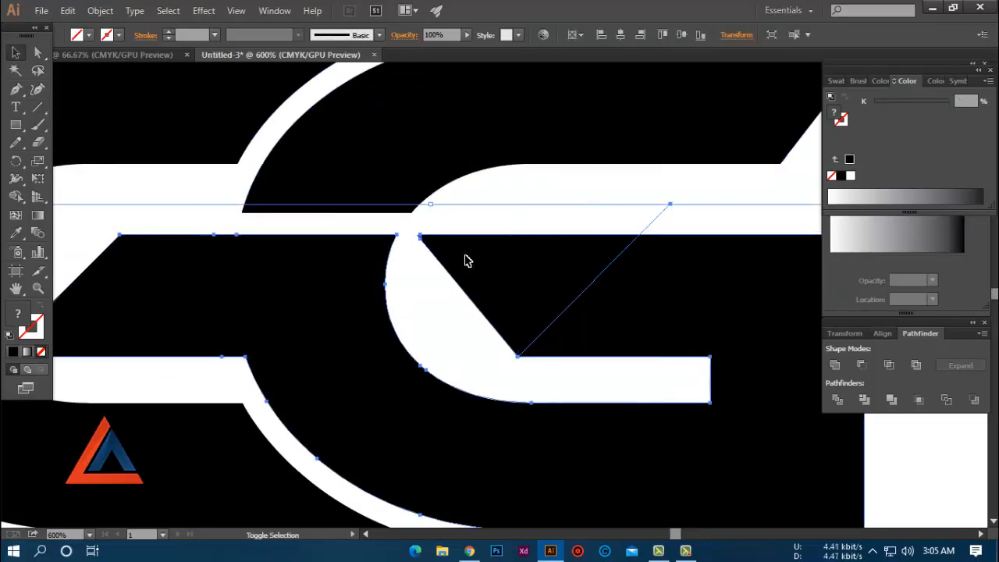
{"action": "left_click", "coordinate": [839, 401]}
{"action": "right_click", "coordinate": [530, 258]}
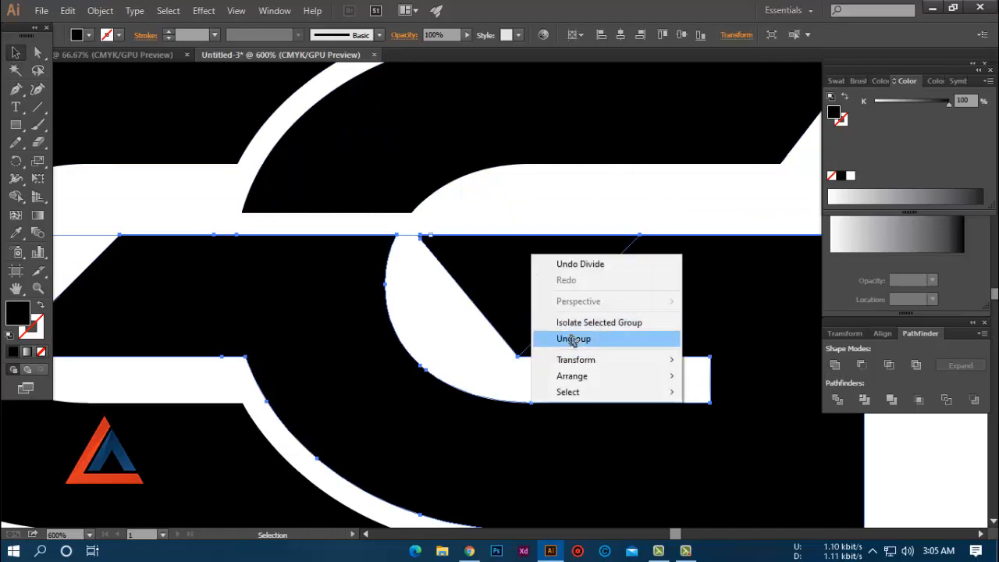
{"action": "left_click", "coordinate": [573, 338]}
Delete the cut-off triangle at the last G's crossbar tip and the tiny leftover speck beside it.
{"action": "left_click", "coordinate": [510, 293]}
{"action": "left_click", "coordinate": [509, 293]}
{"action": "key", "text": "Delete"}
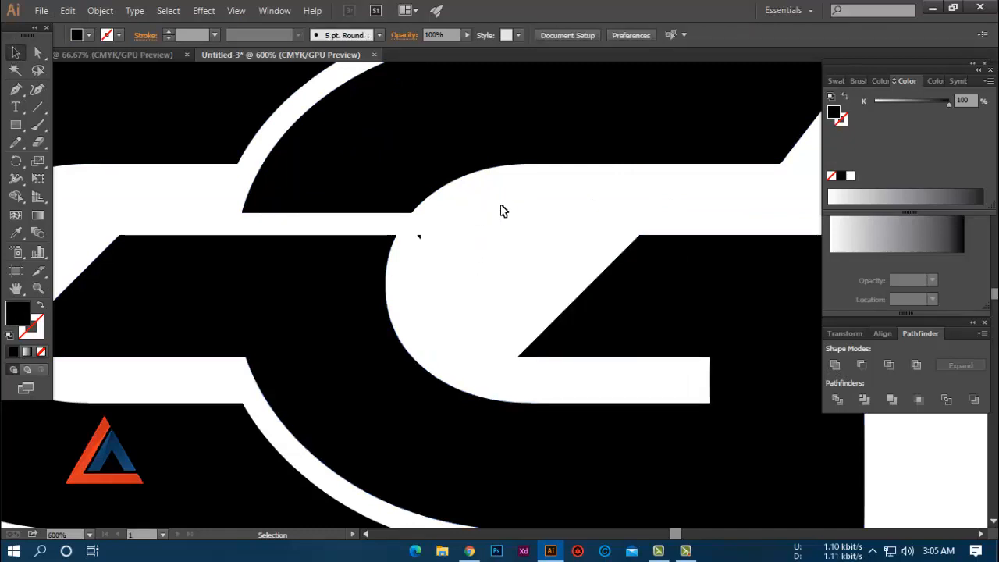
{"action": "left_click", "coordinate": [418, 236]}
{"action": "key", "text": "Delete"}
Move the two end anchor points of the last G's crossbar toward the middle G to lengthen the crossbar.
{"action": "left_click", "coordinate": [37, 52]}
{"action": "left_click", "coordinate": [642, 239]}
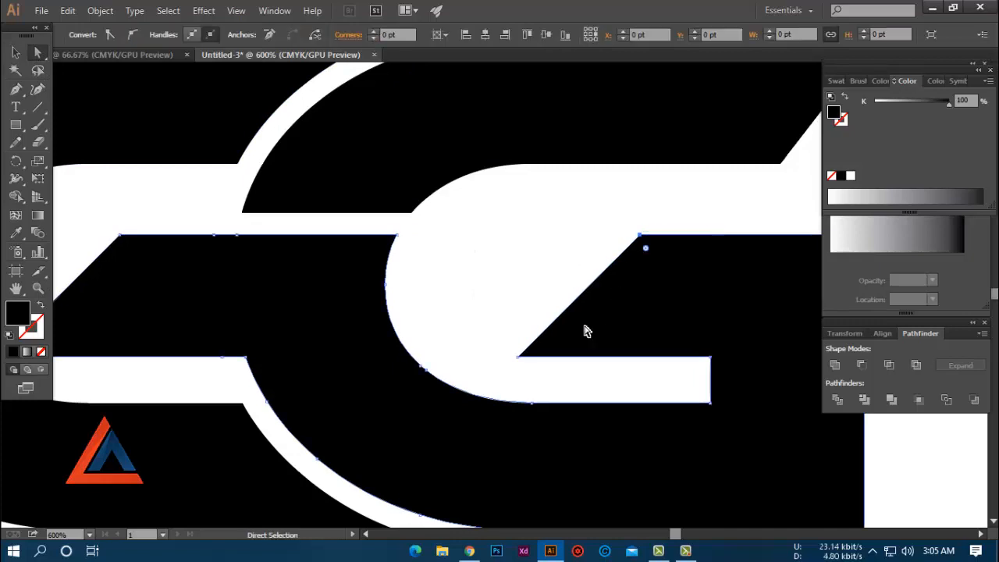
{"action": "left_click", "coordinate": [519, 357]}
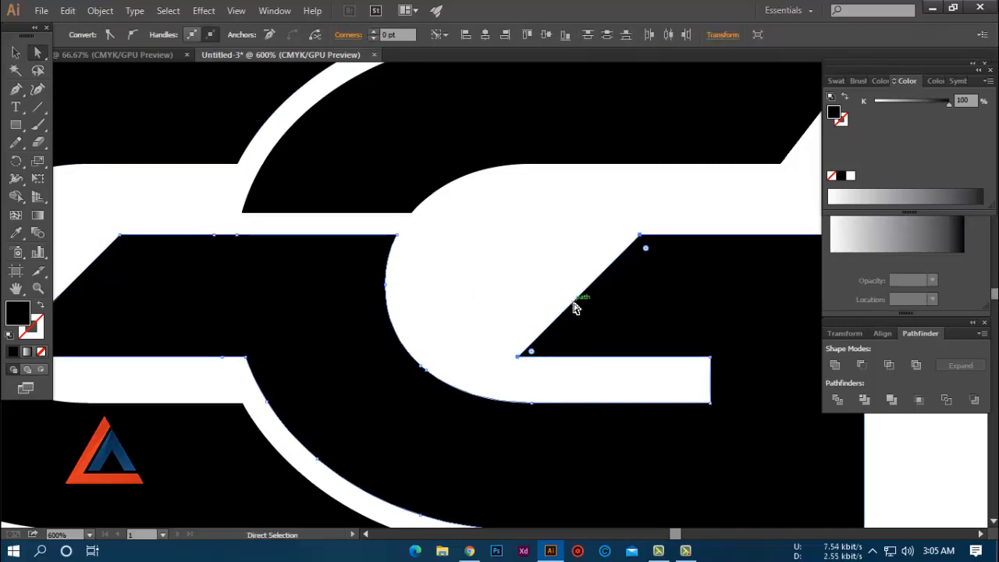
{"action": "left_click_drag", "start_coordinate": [570, 305], "coordinate": [507, 299]}
{"action": "left_click", "coordinate": [481, 266]}
Examine the complete SGG logo and the path outlines of all its shapes.
{"action": "scroll", "coordinate": [465, 253], "scroll_direction": "down", "scroll_amount": 4}
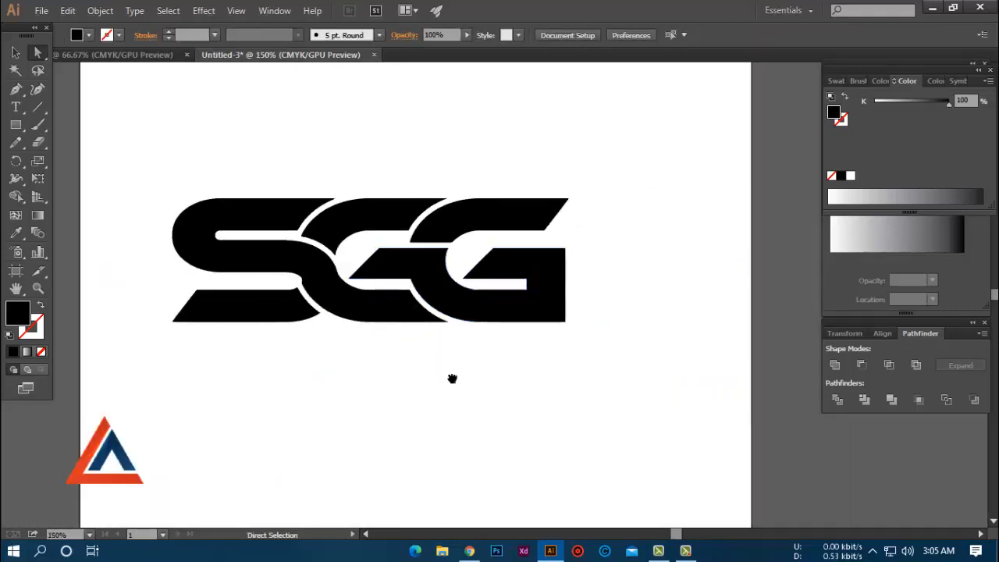
{"action": "left_click_drag", "start_coordinate": [451, 375], "coordinate": [520, 429]}
{"action": "scroll", "coordinate": [499, 412], "scroll_direction": "down", "scroll_amount": 1}
{"action": "scroll", "coordinate": [568, 408], "scroll_direction": "up", "scroll_amount": 2}
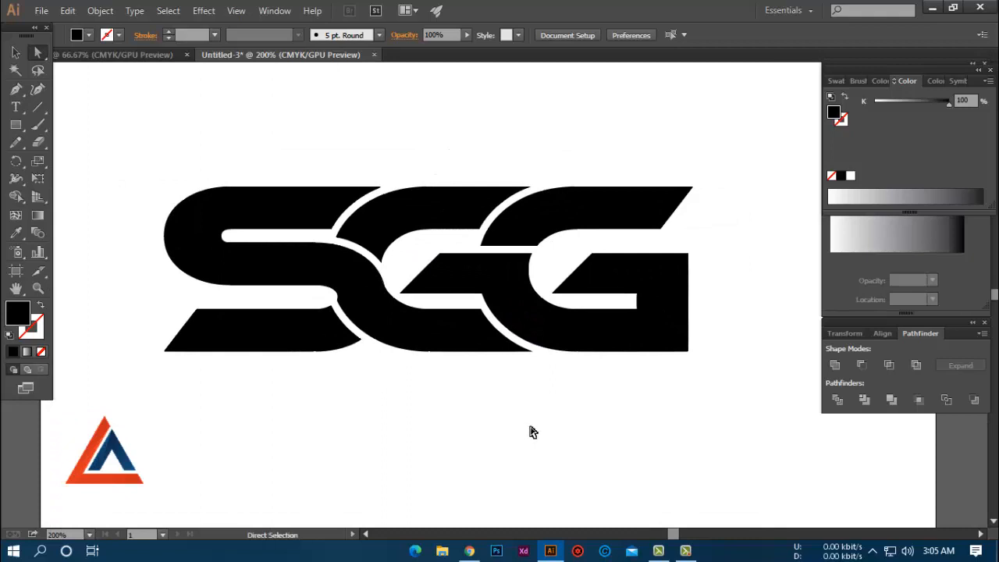
{"action": "left_click", "coordinate": [16, 52]}
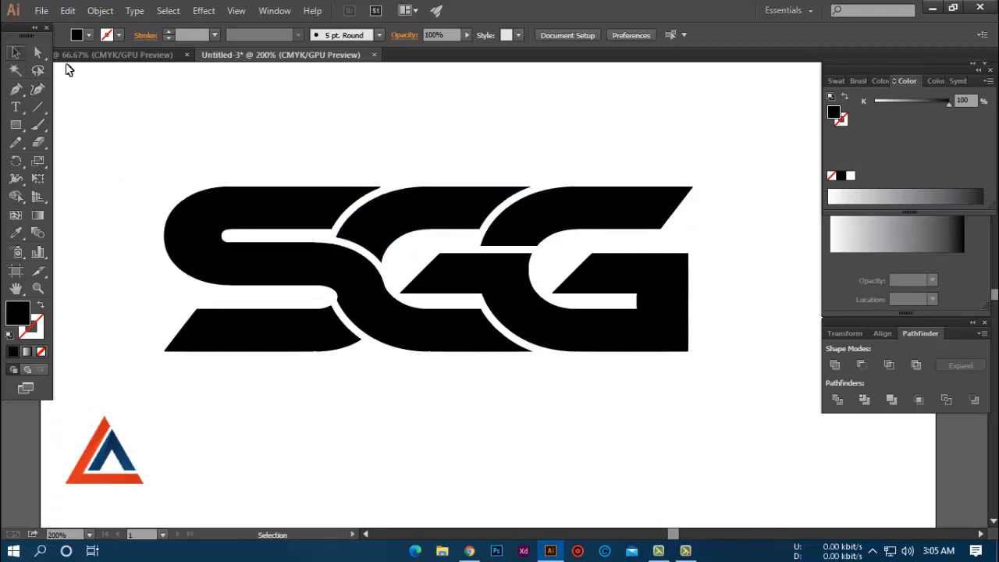
{"action": "left_click_drag", "start_coordinate": [117, 109], "coordinate": [723, 405]}
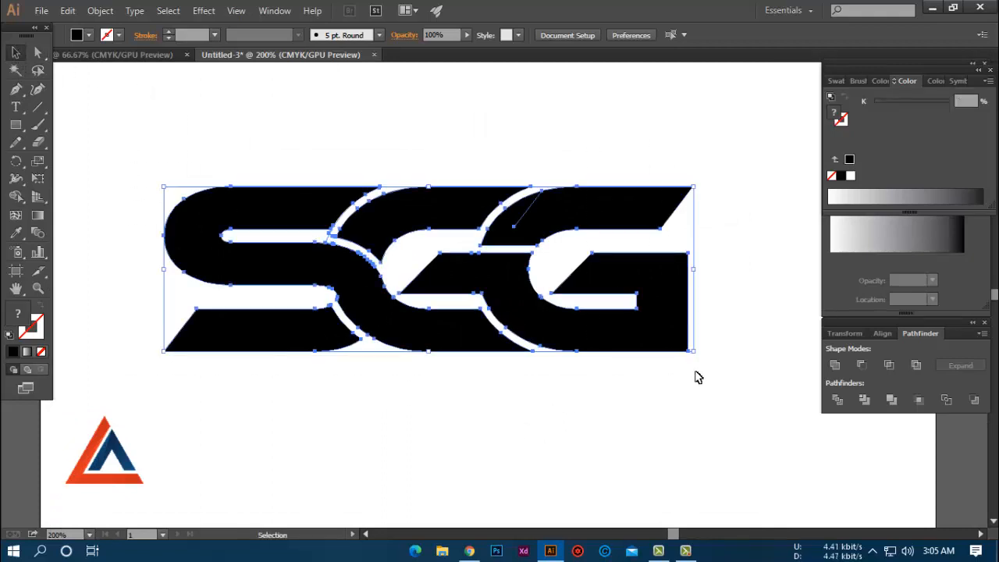
{"action": "left_click", "coordinate": [549, 165]}
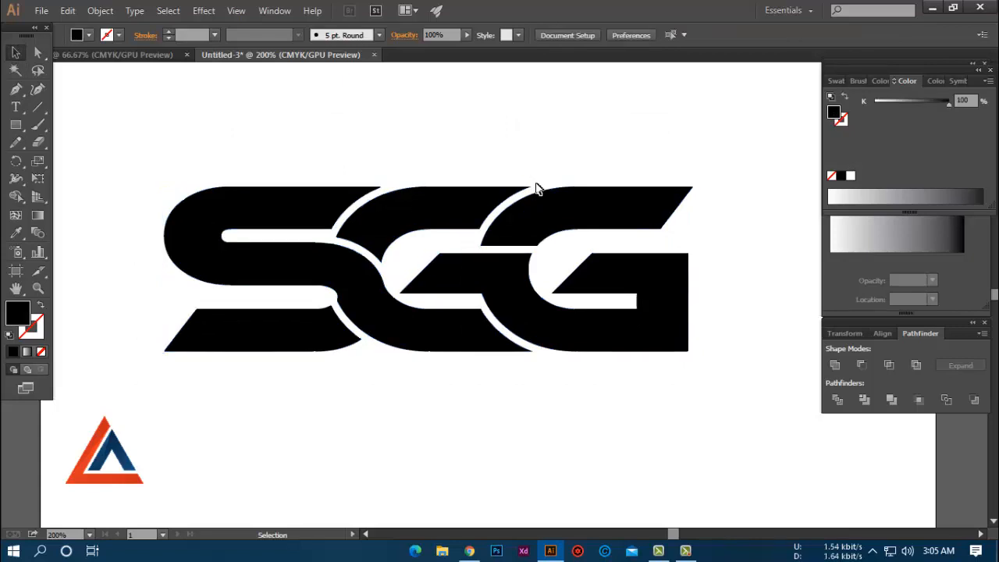
Try to unite all the shapes of the SGG logo into one shape, and undo the attempt.
{"action": "left_click_drag", "start_coordinate": [168, 144], "coordinate": [737, 390]}
{"action": "left_click", "coordinate": [834, 364]}
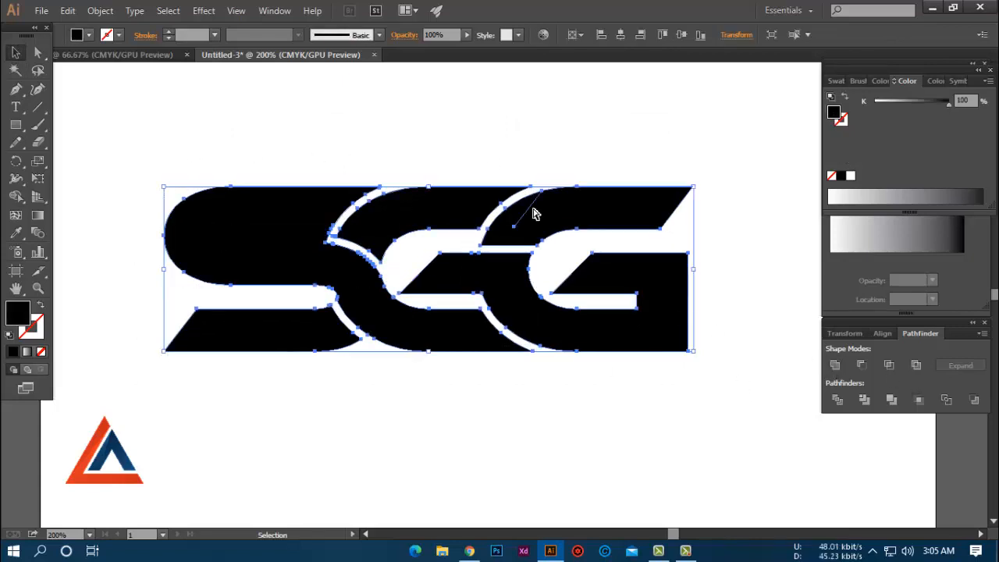
{"action": "key", "text": "ctrl+z"}
{"action": "left_click", "coordinate": [446, 156]}
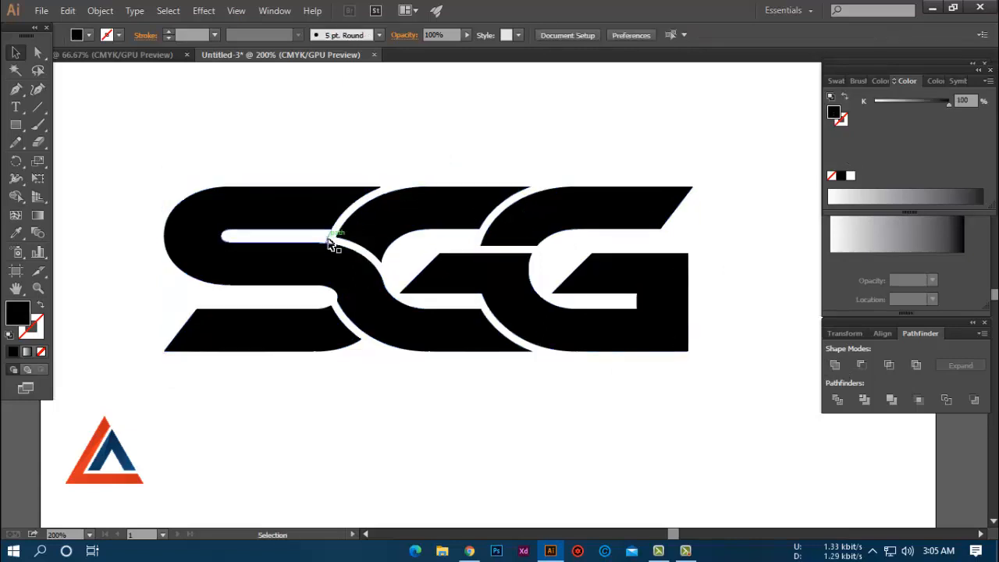
Remove the stray unfilled path at the open end of the S's inner slot and unite all the SGG logo shapes.
{"action": "left_click_drag", "start_coordinate": [329, 242], "coordinate": [408, 139]}
{"action": "left_click", "coordinate": [408, 139]}
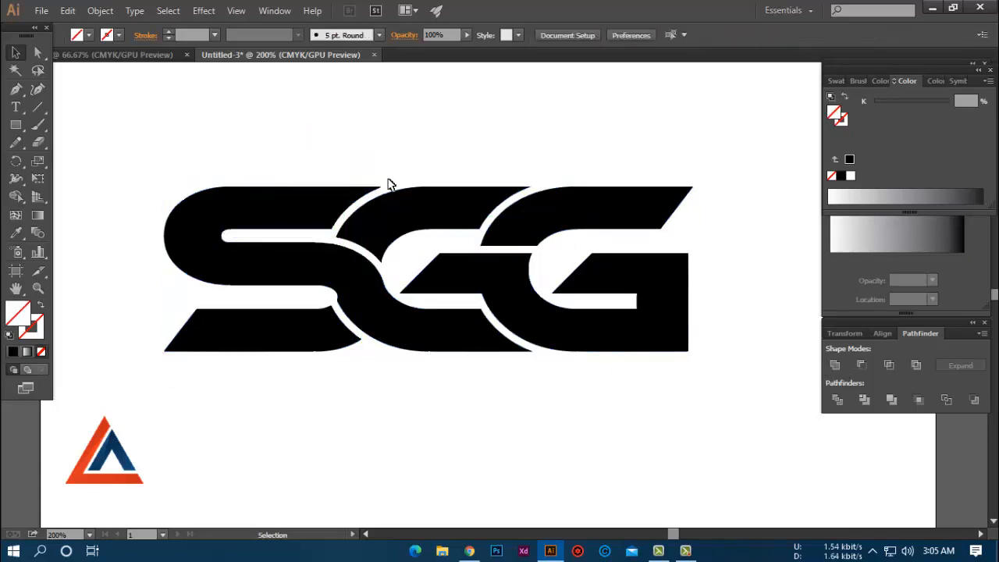
{"action": "left_click_drag", "start_coordinate": [168, 139], "coordinate": [736, 418]}
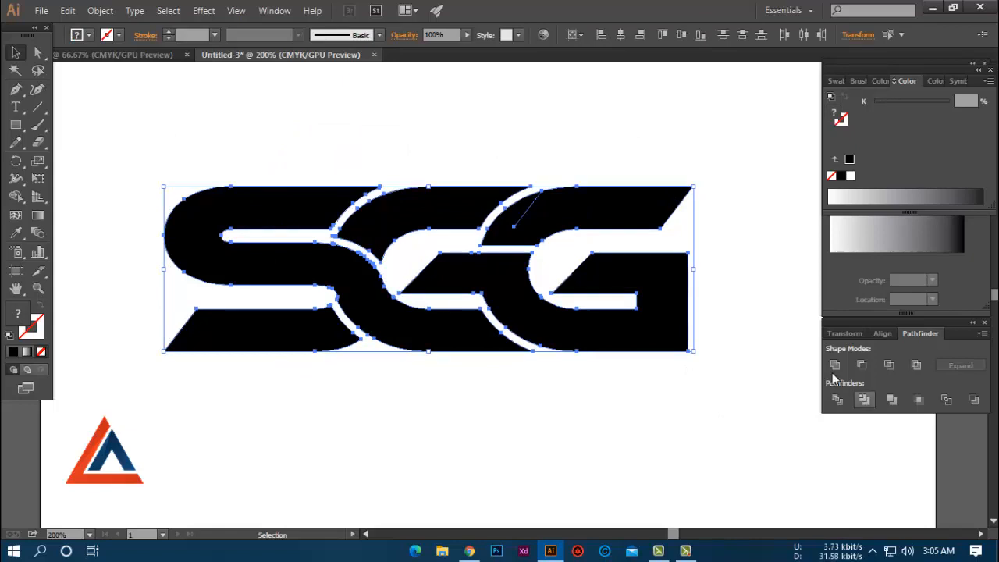
{"action": "left_click", "coordinate": [560, 380]}
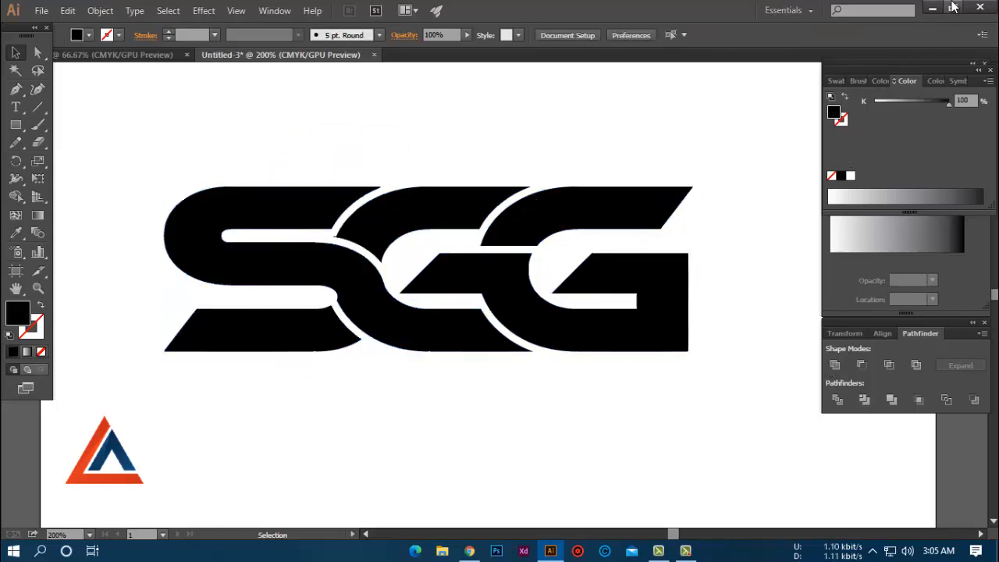
Switch to Photoshop and place the SGG logo in Rectangle 11.psb as a smart object, scaled to about 418% and centred on the guides.
{"action": "left_click_drag", "start_coordinate": [413, 330], "coordinate": [447, 420]}
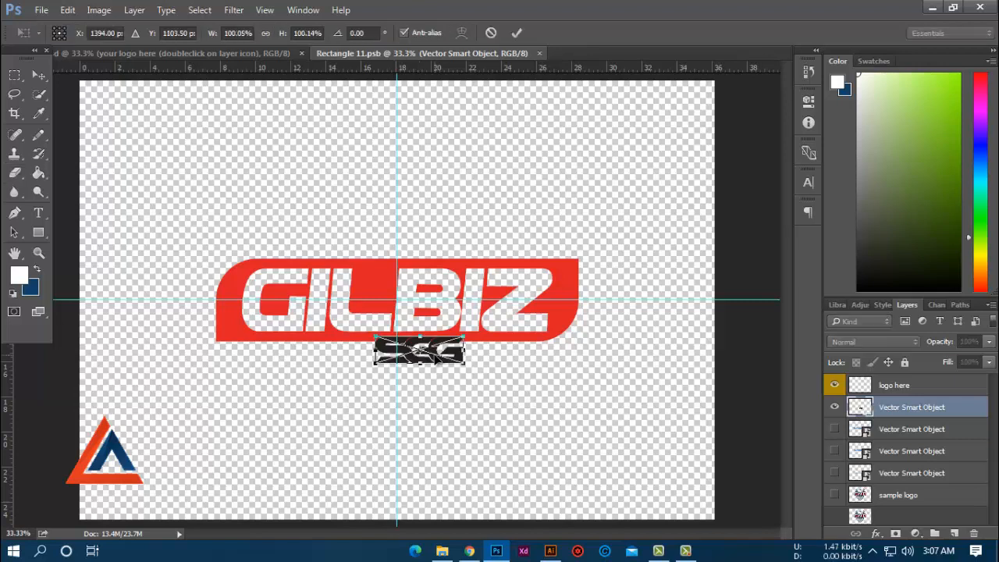
{"action": "left_click_drag", "start_coordinate": [448, 361], "coordinate": [575, 229]}
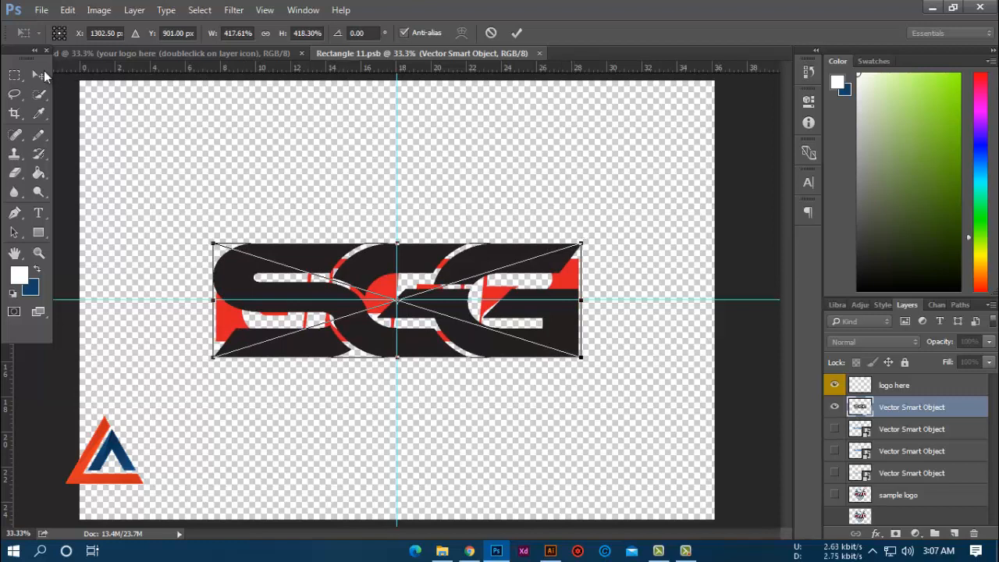
{"action": "left_click", "coordinate": [43, 76]}
{"action": "left_click", "coordinate": [446, 221]}
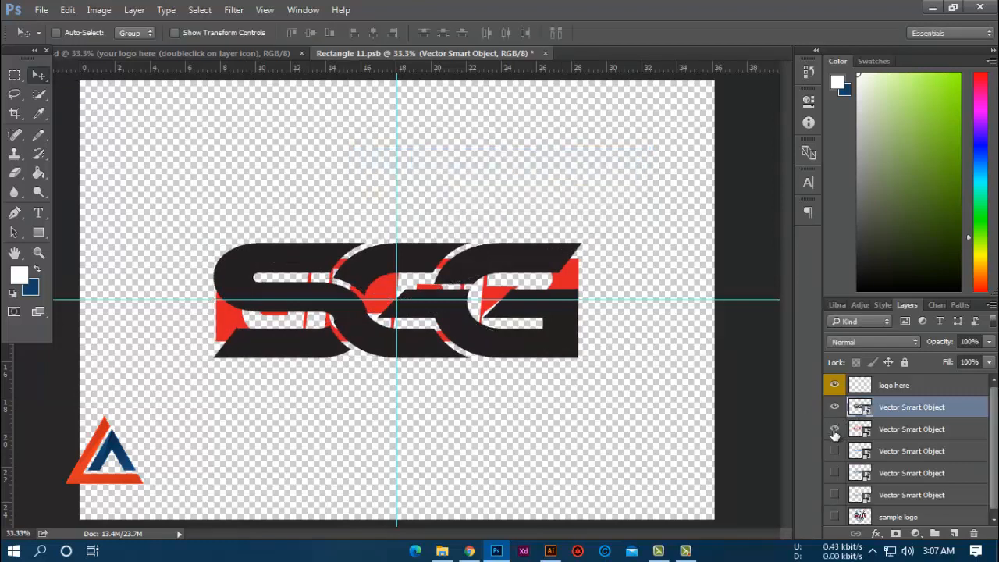
Hide the GILBIZ logo layer, save Rectangle 11.psb and return to the main mockup document.
{"action": "left_click", "coordinate": [834, 430]}
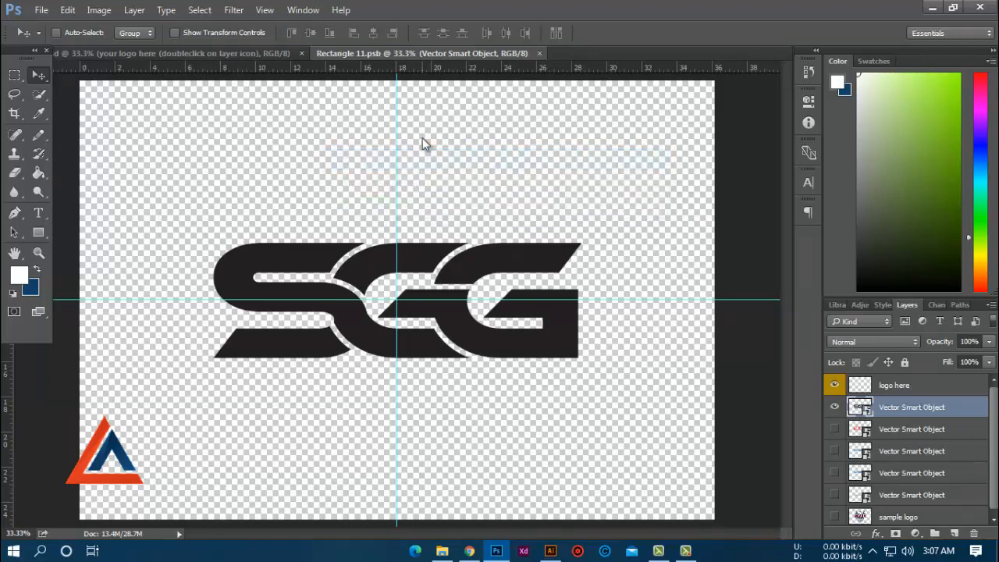
{"action": "left_click", "coordinate": [237, 54]}
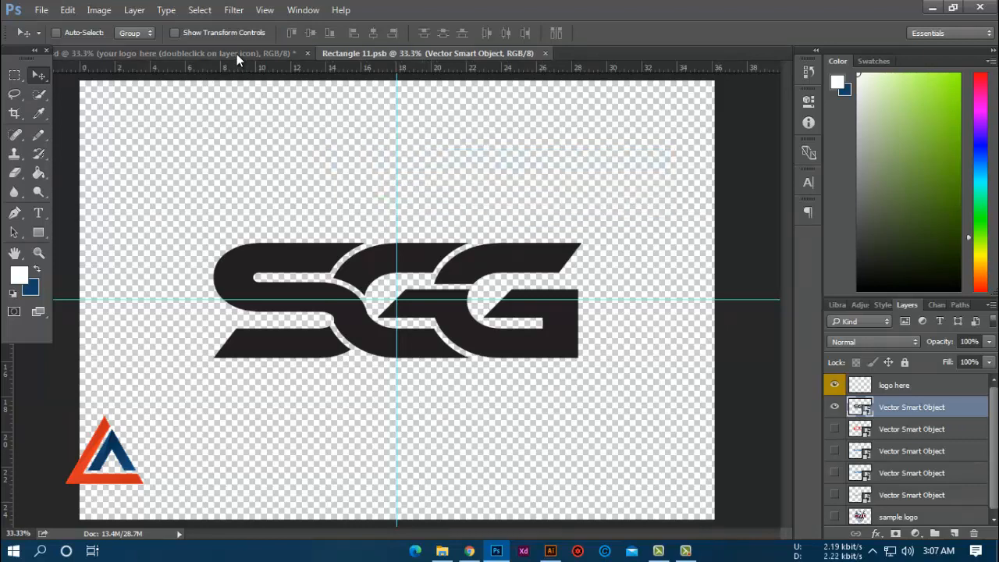